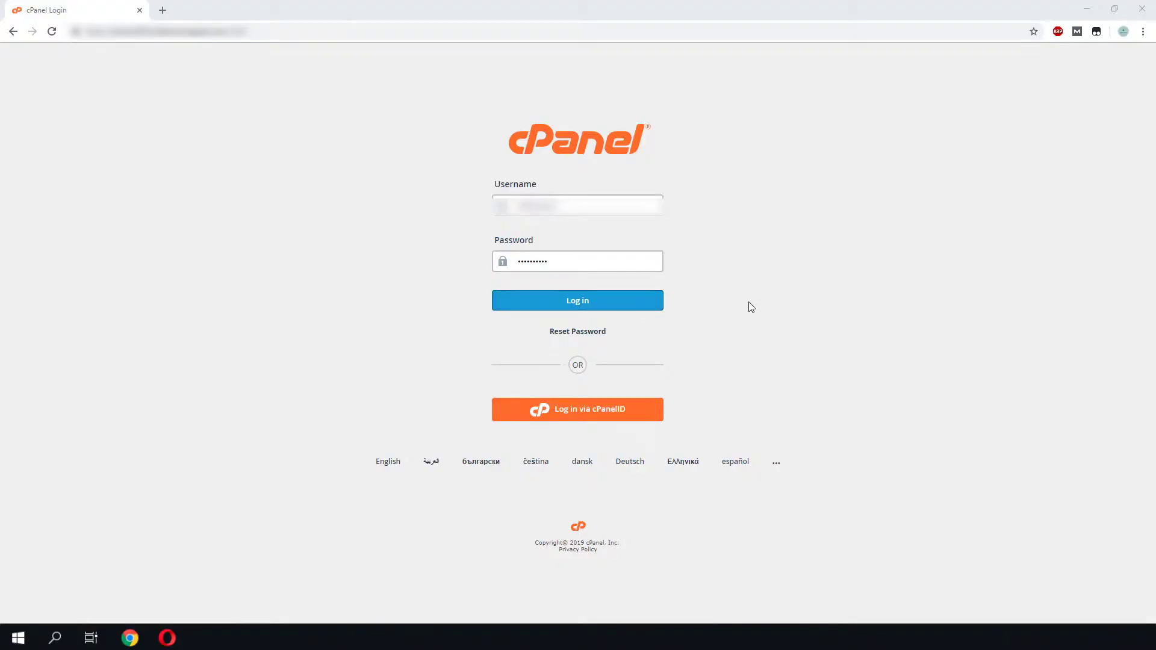
Step: Sign in to cPanel and open the public_html folder in File Manager
click(632, 302)
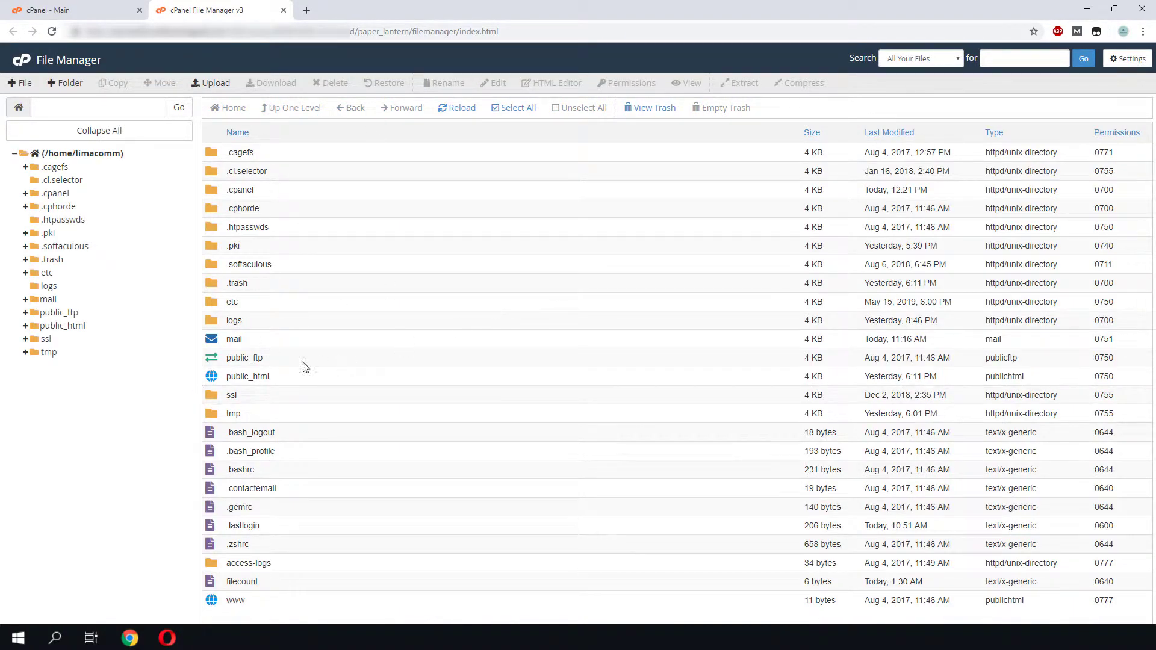
double_click(213, 383)
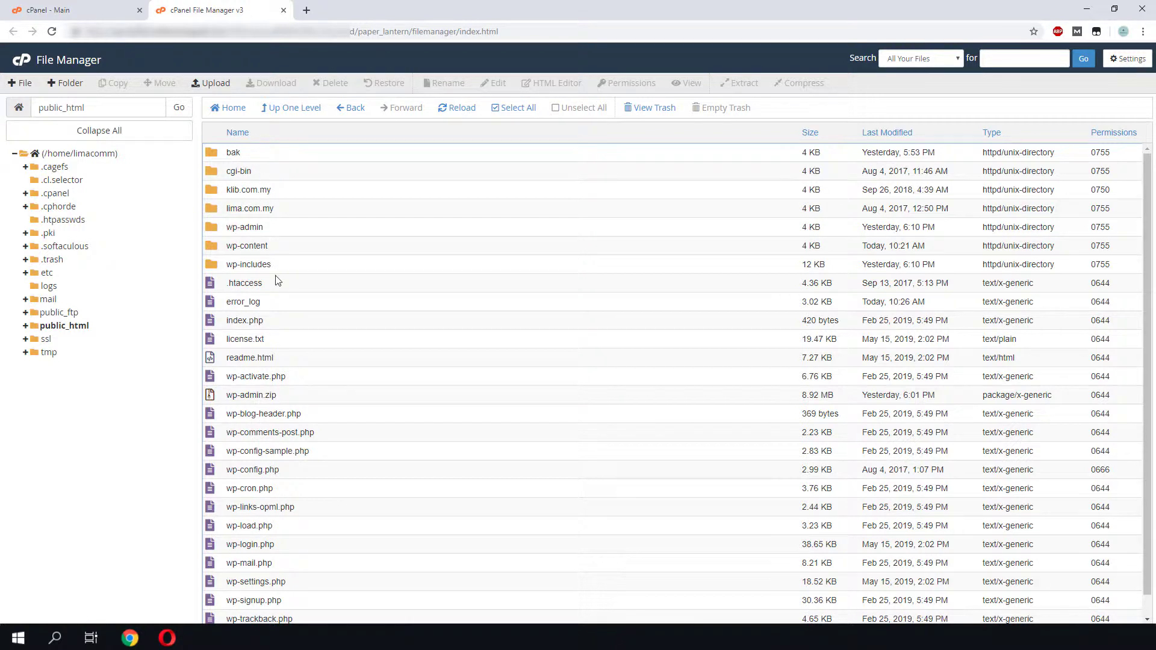
Step: Select the files in public_html from .htaccess down to xmlrpc.php
scroll(351, 273, down, 1)
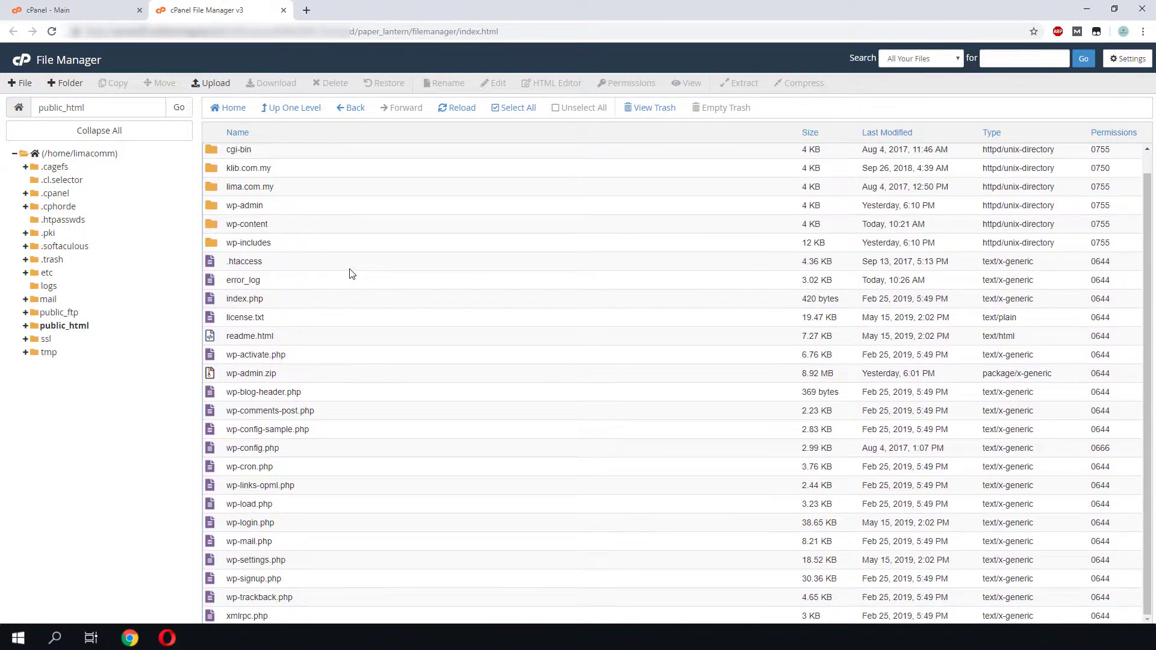
scroll(351, 274, up, 1)
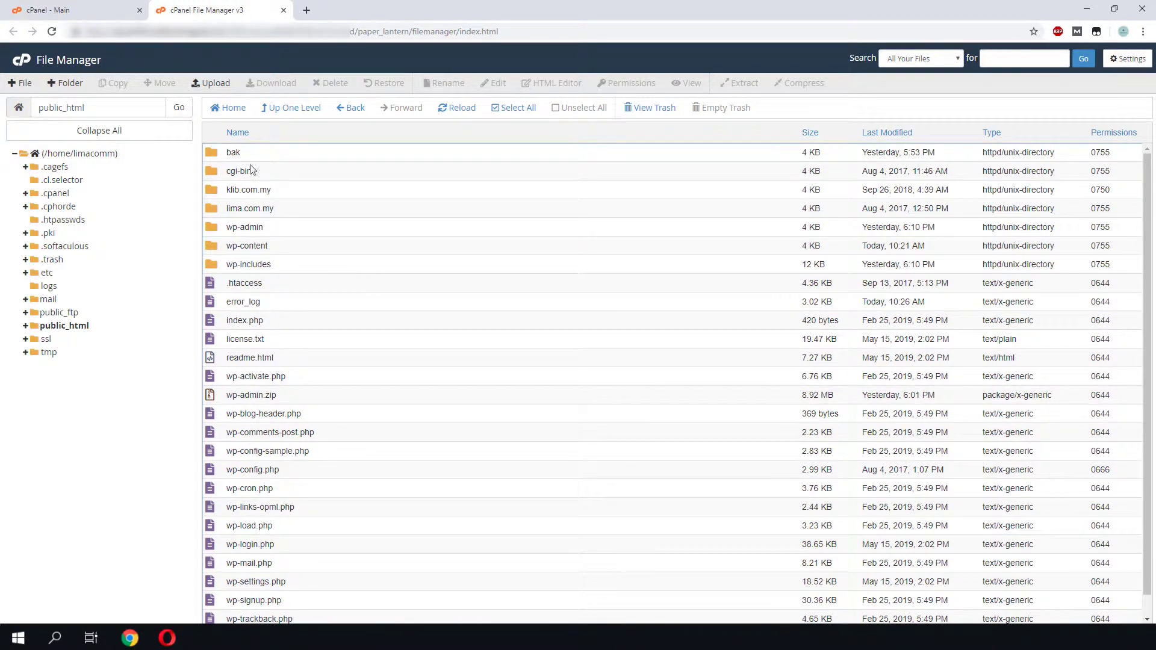
click(238, 285)
scroll(380, 398, down, 1)
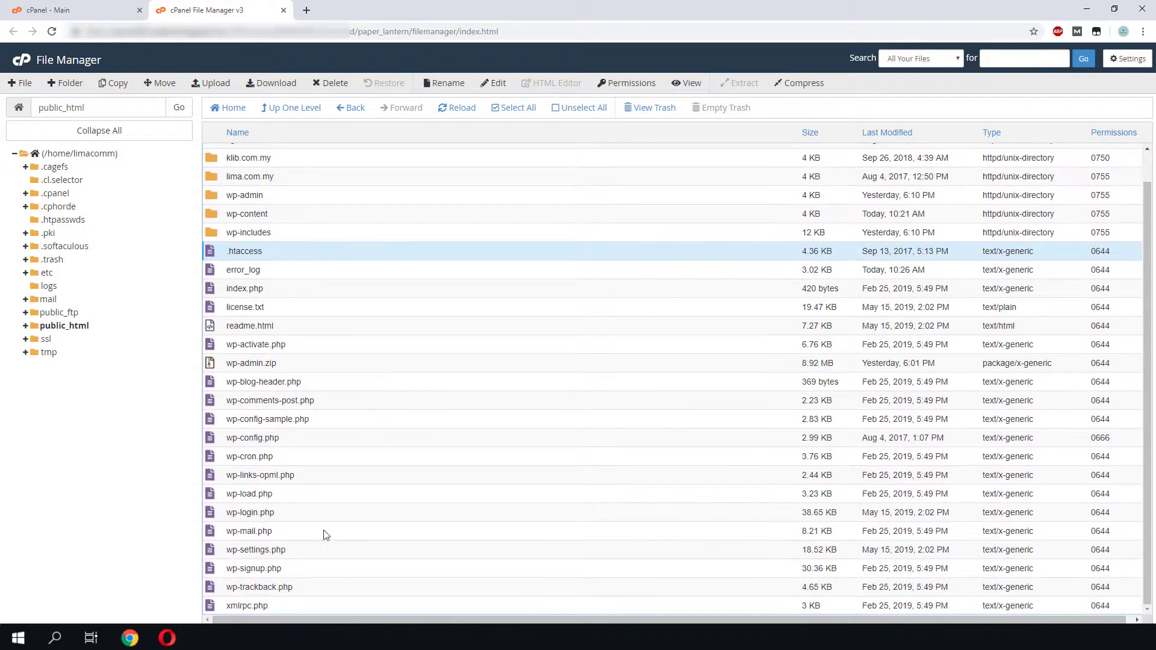
shift+click(259, 604)
Step: Reselect wp-admin through xmlrpc.php, add cgi-bin, and choose Compress for the selection
scroll(350, 392, up, 1)
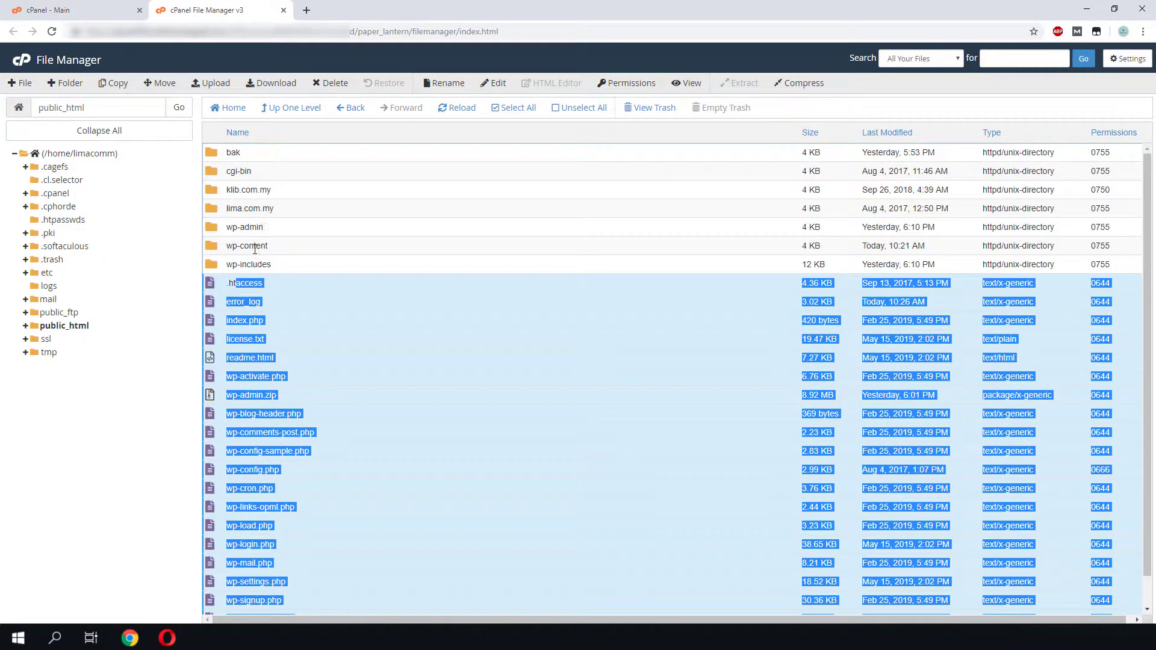
click(241, 230)
scroll(268, 596, down, 1)
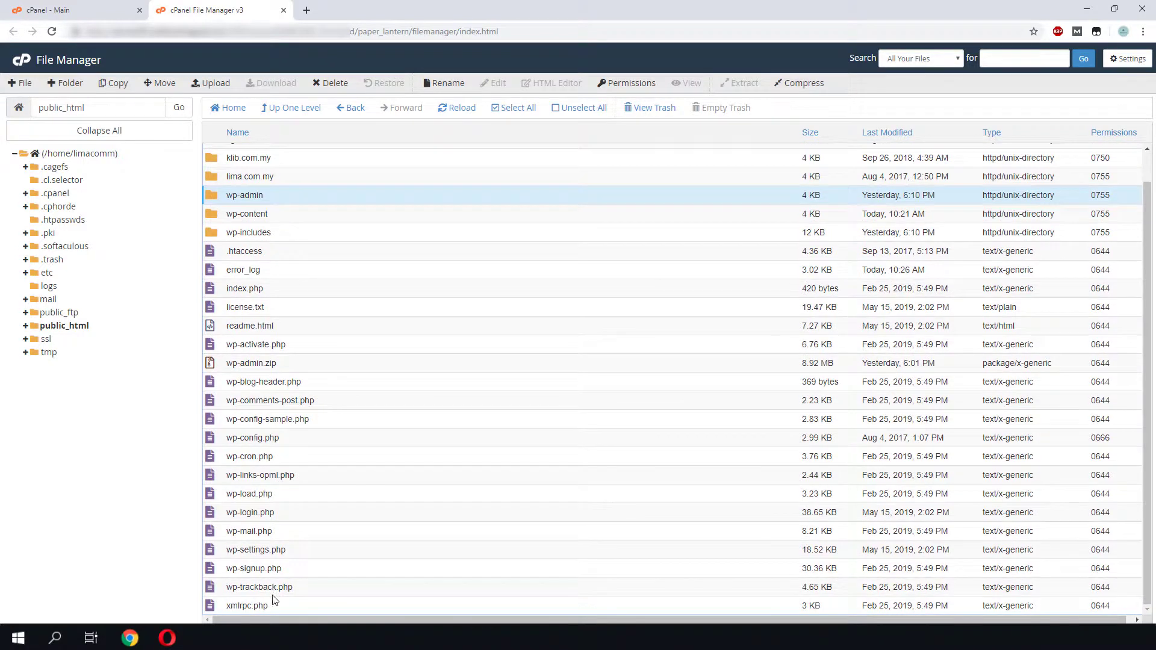
shift+click(260, 604)
scroll(312, 193, up, 1)
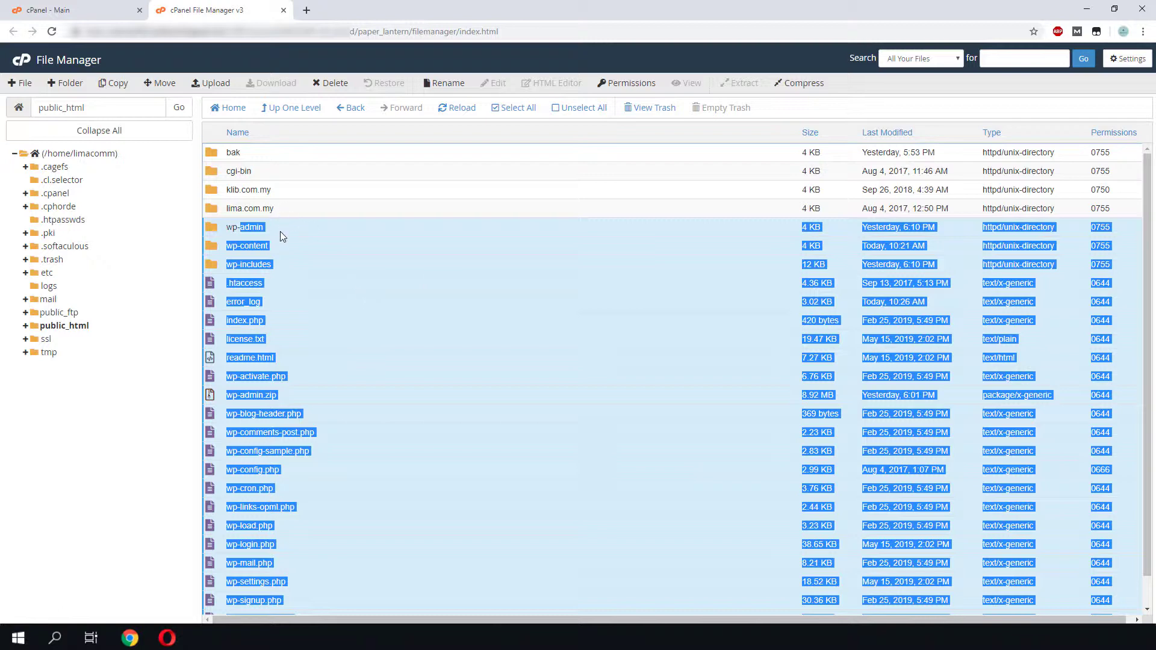
ctrl+click(217, 172)
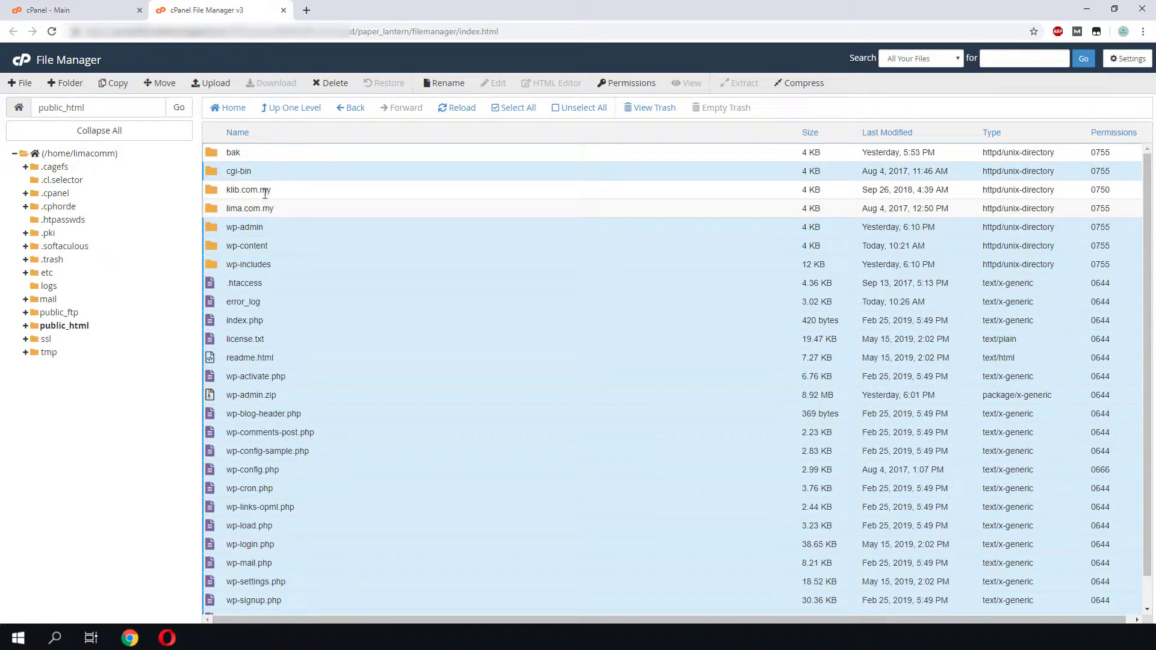
right_click(330, 321)
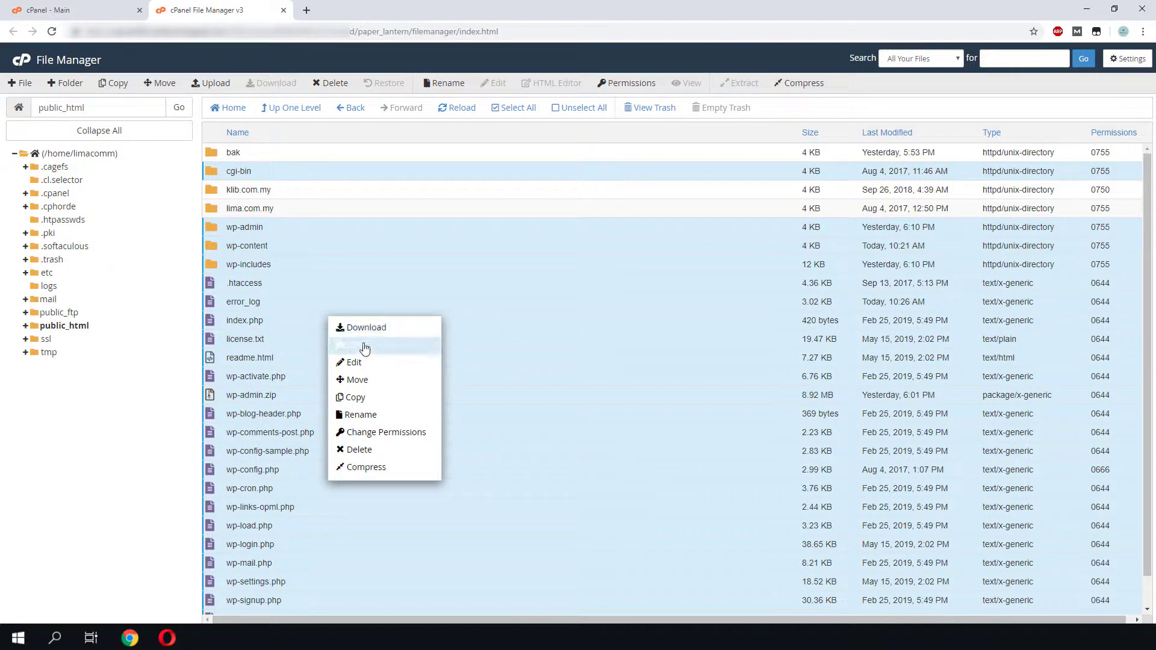
click(392, 468)
Step: Rename the archive from cgi-bin.zip to backup.zip and create it
scroll(672, 368, down, 3)
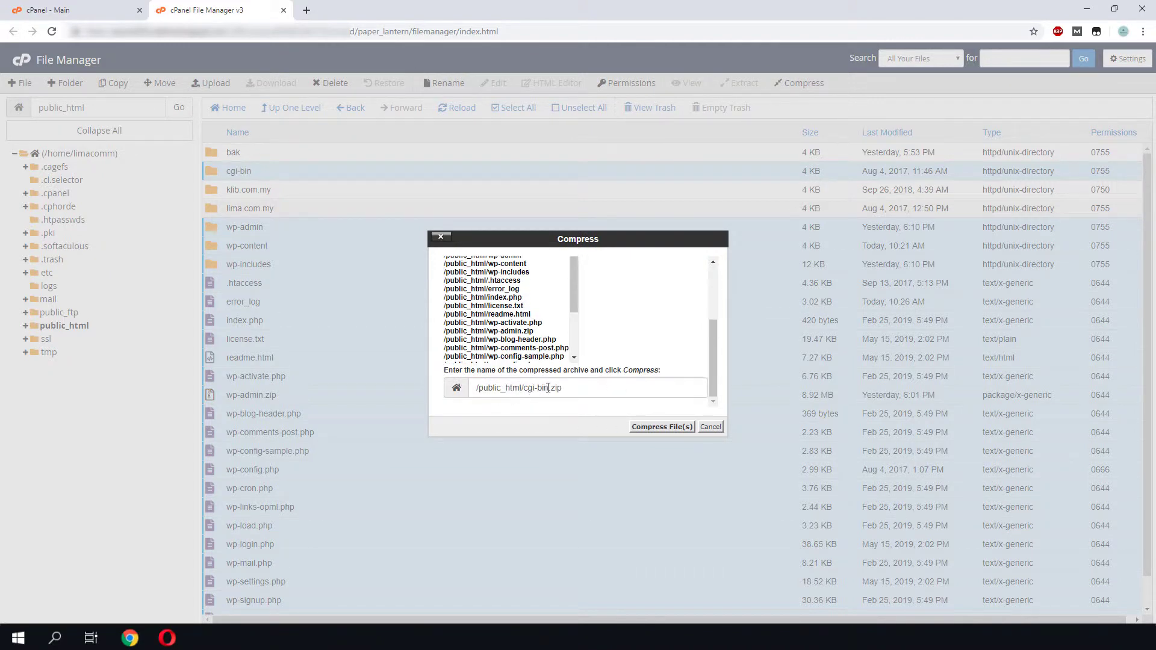
drag(547, 388, 524, 387)
text(backu)
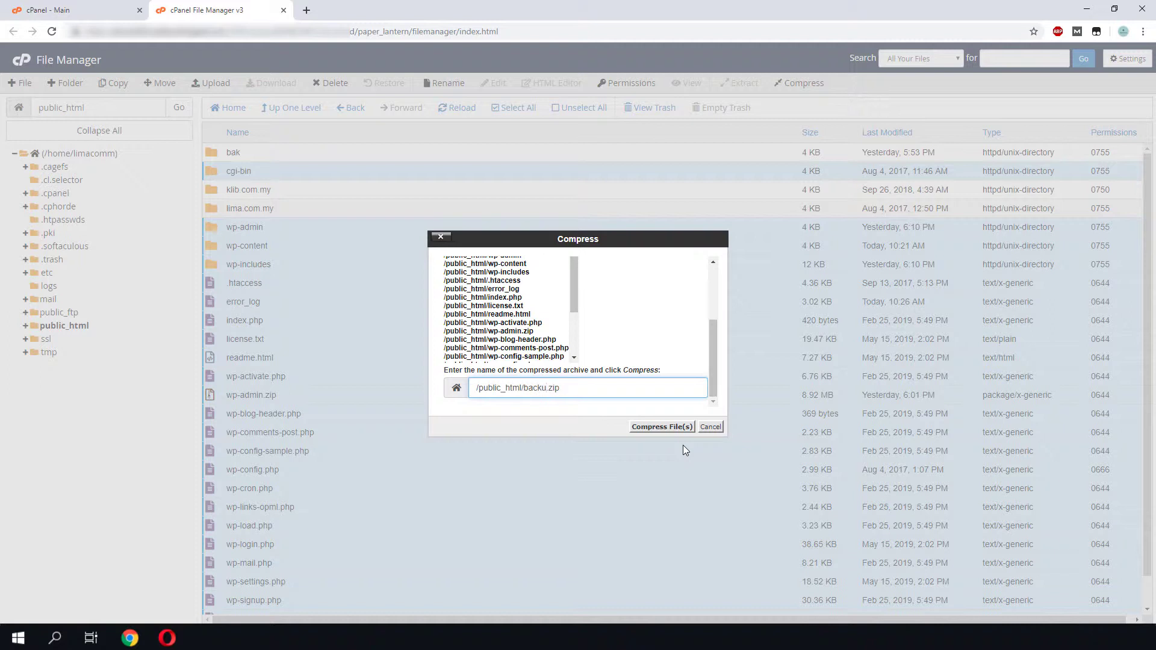
text(p)
click(662, 429)
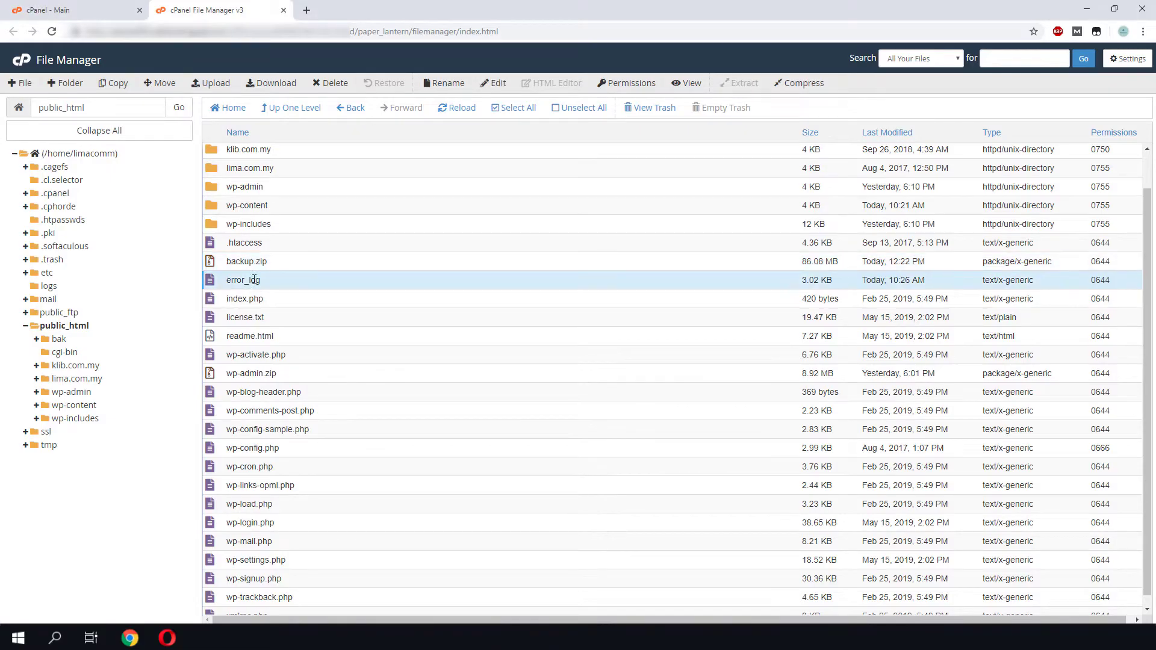
click(256, 263)
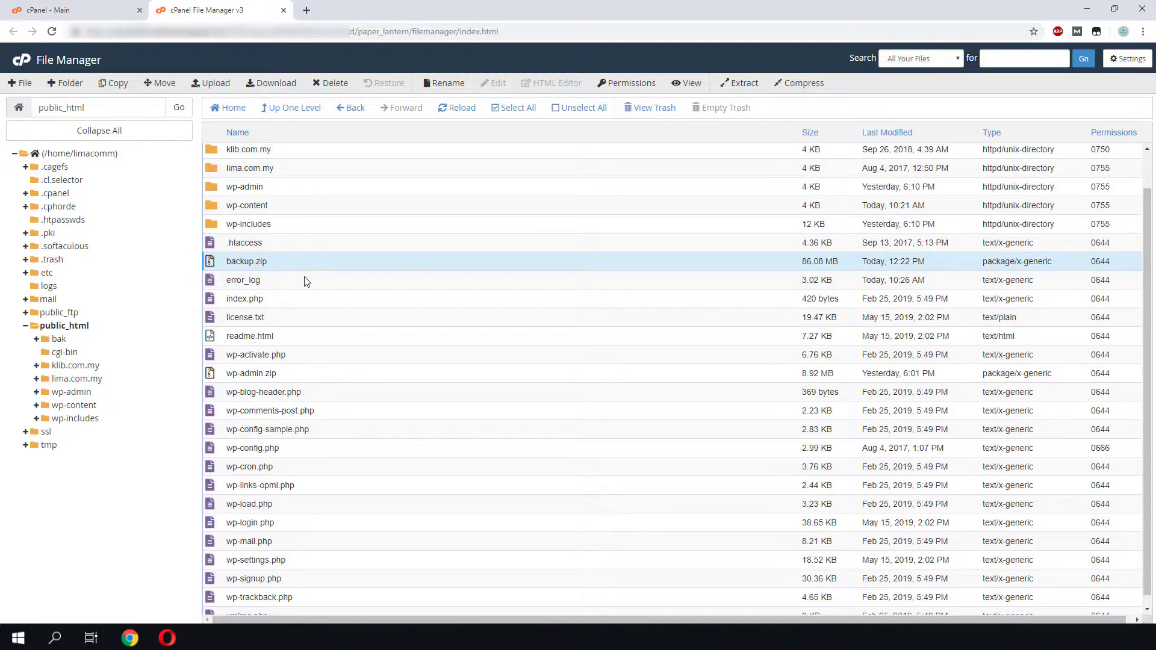
right_click(291, 260)
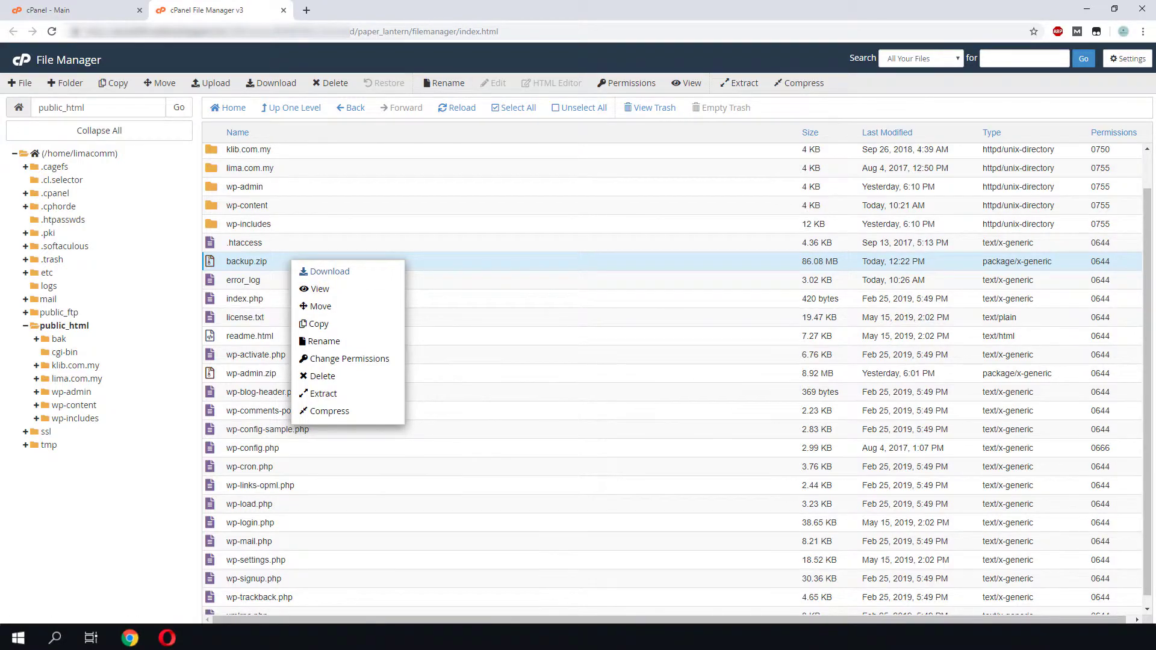
click(995, 314)
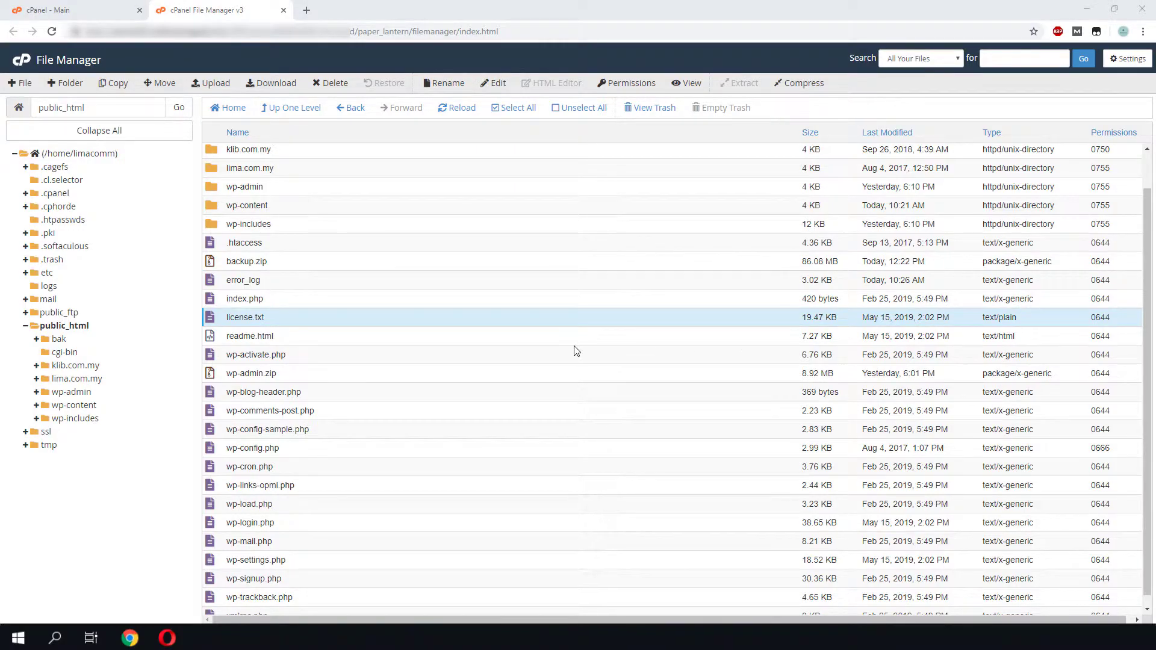
scroll(576, 351, down, 1)
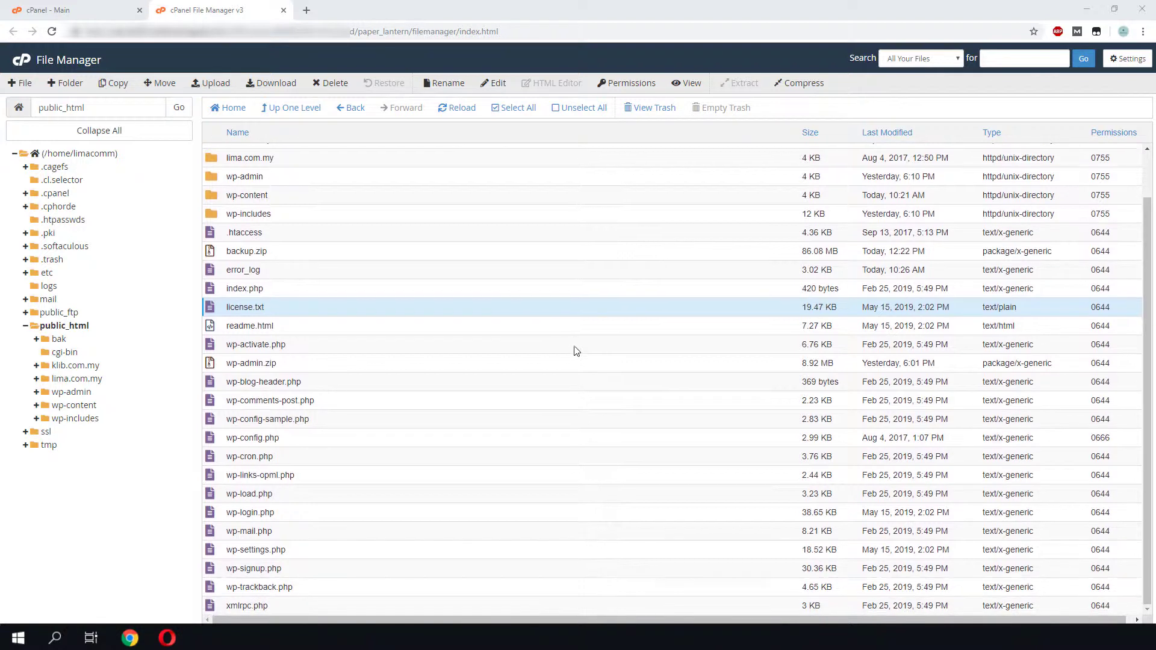
click(295, 442)
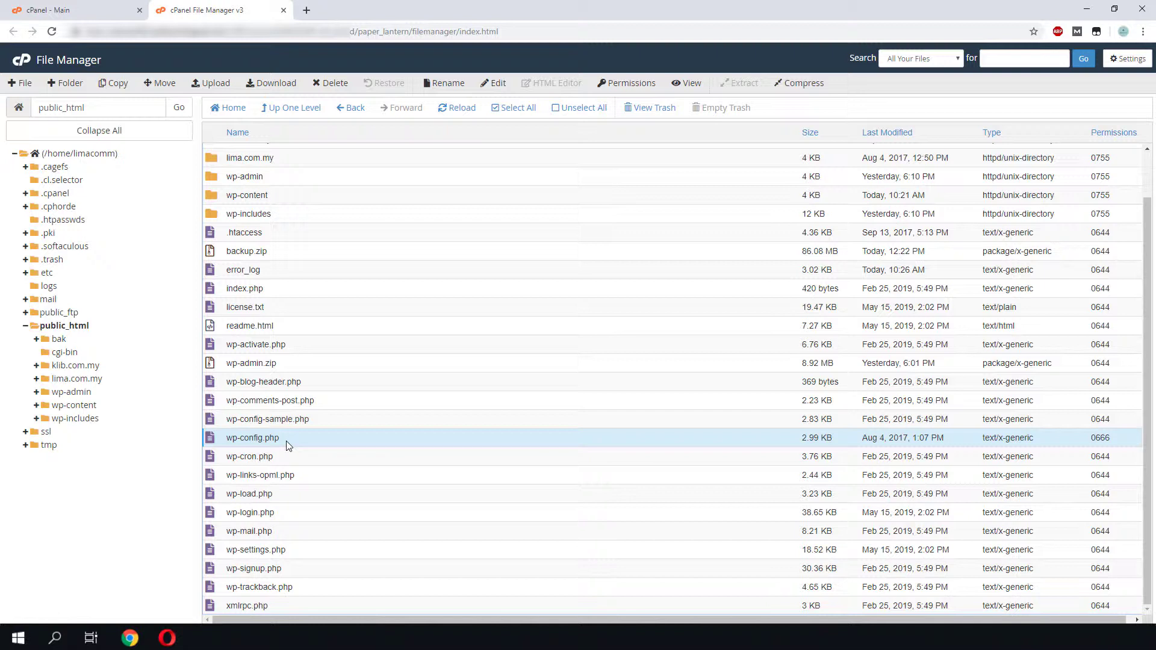
Step: View wp-config.php and highlight its DB_HOST, DB_NAME and DB_PASSWORD settings
right_click(288, 446)
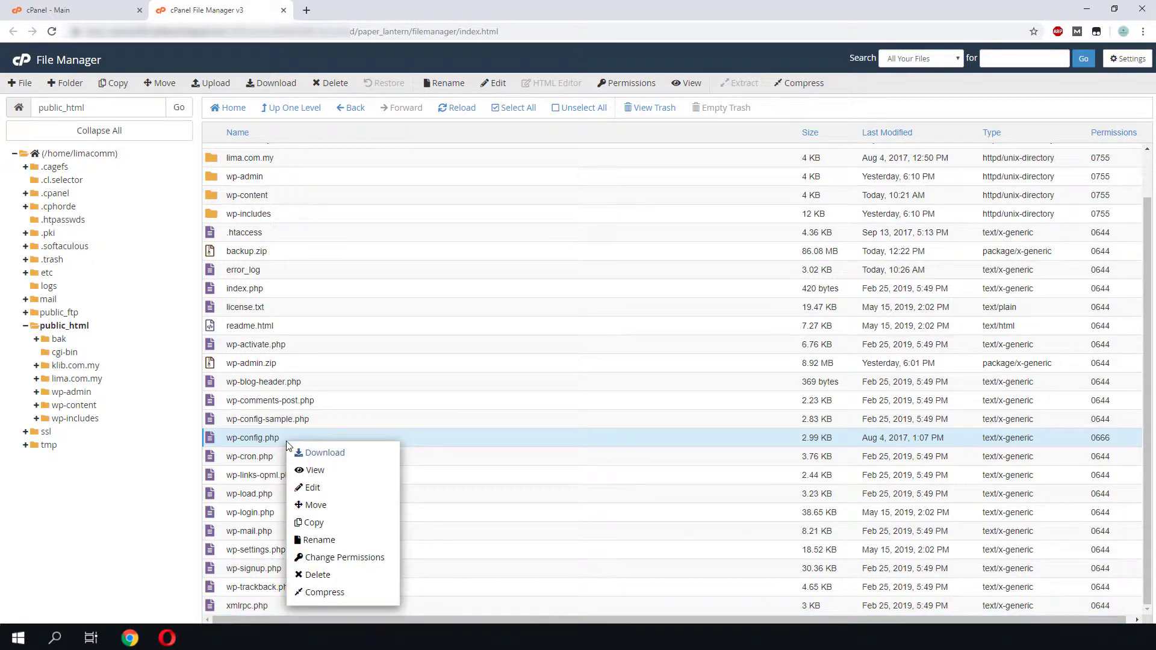
click(311, 473)
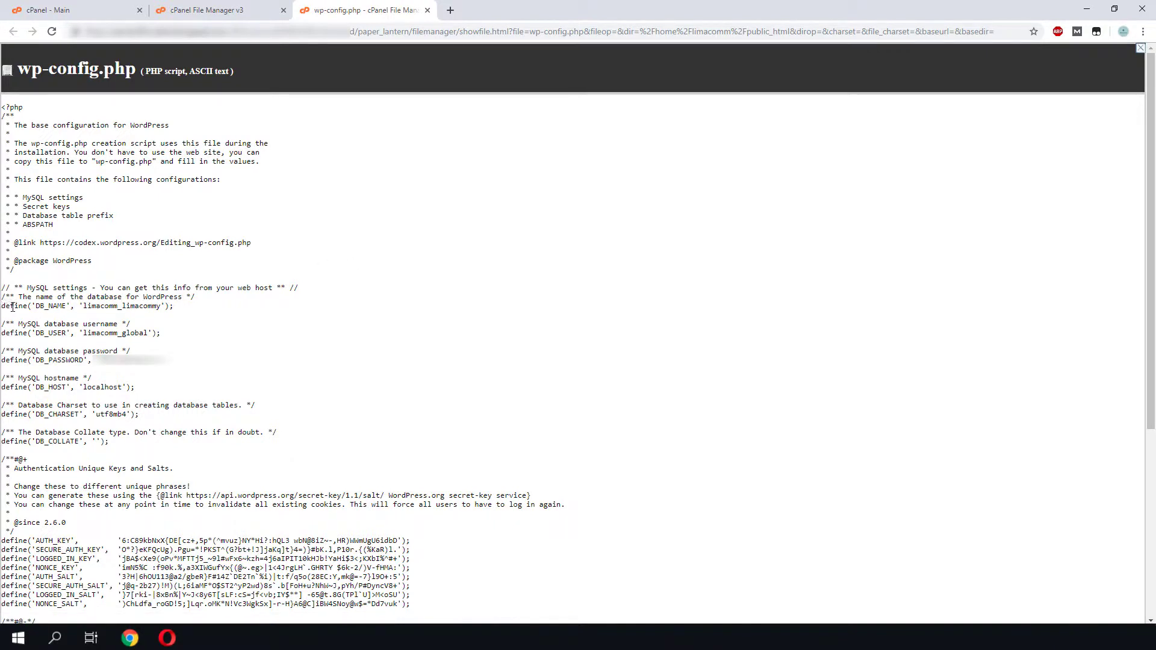
drag(28, 387, 138, 388)
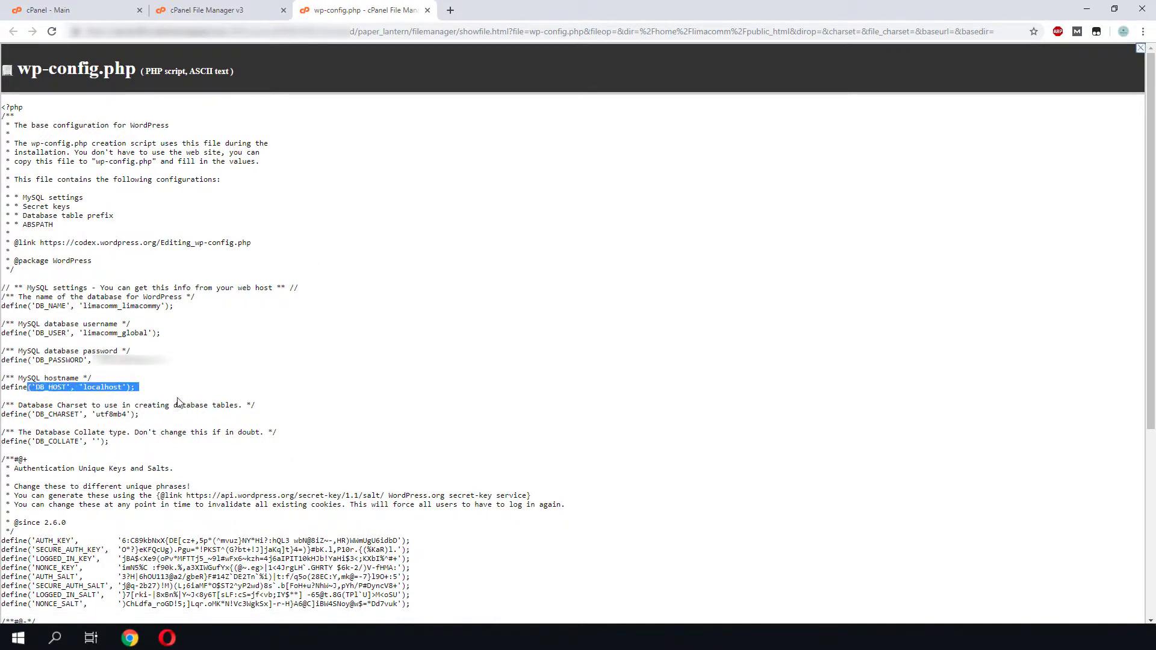
click(43, 325)
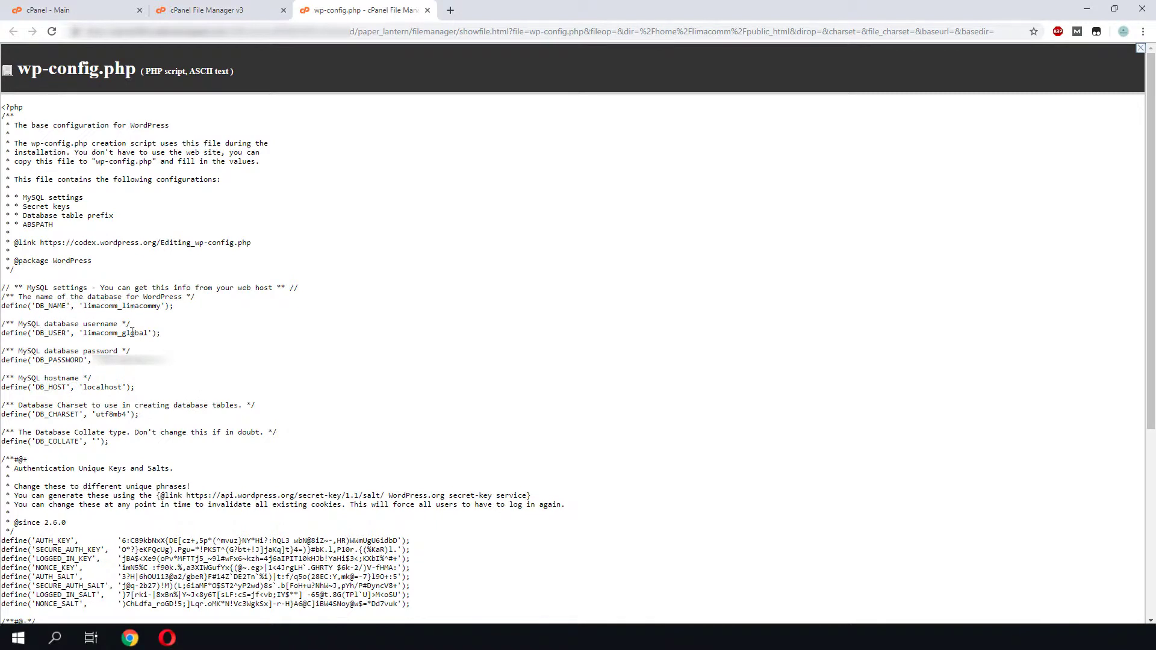
drag(174, 306, 3, 311)
click(190, 334)
drag(171, 360, 3, 341)
click(18, 307)
drag(85, 306, 161, 310)
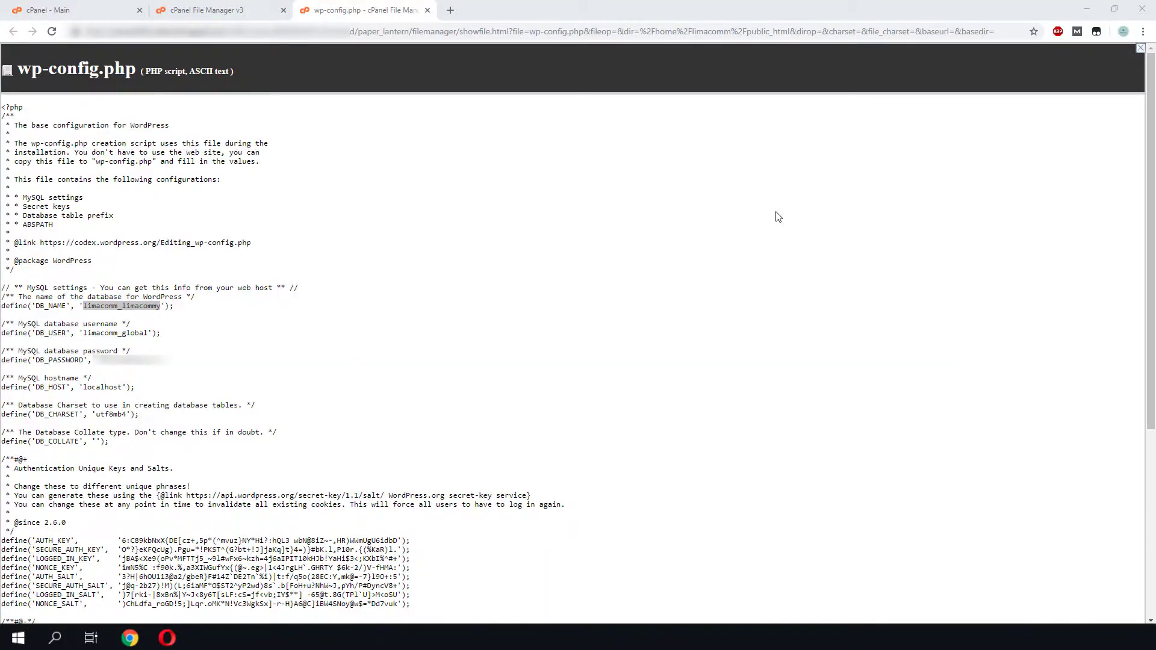
Step: Return to the cPanel dashboard and scroll to the Databases section's phpMyAdmin
click(103, 11)
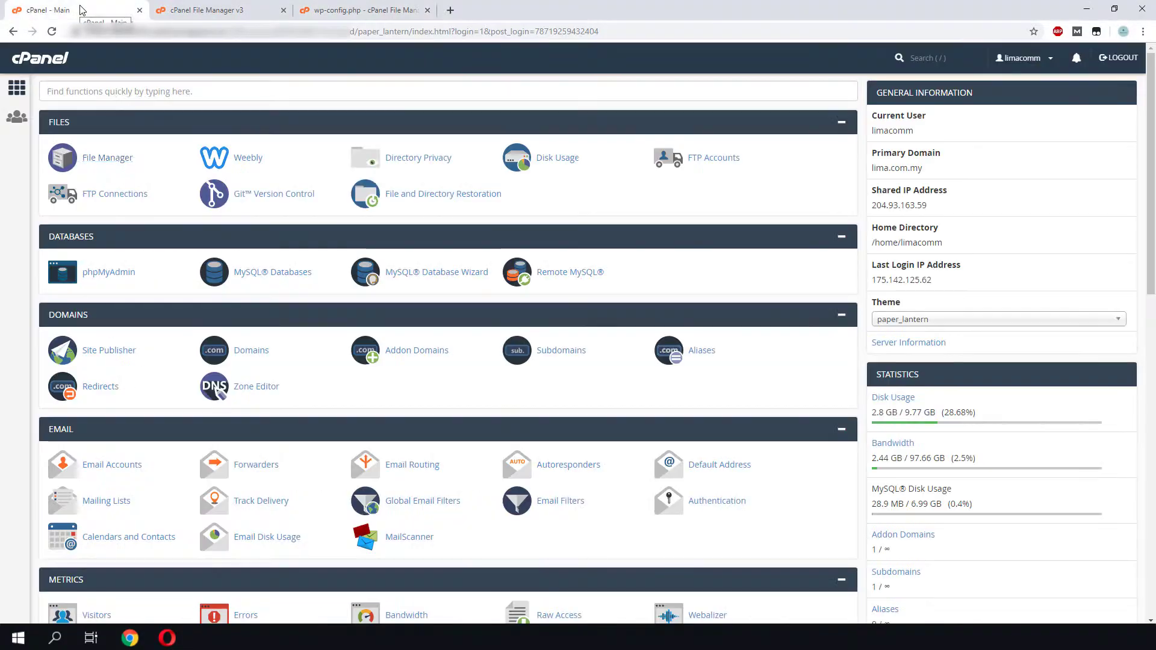
scroll(303, 155, down, 4)
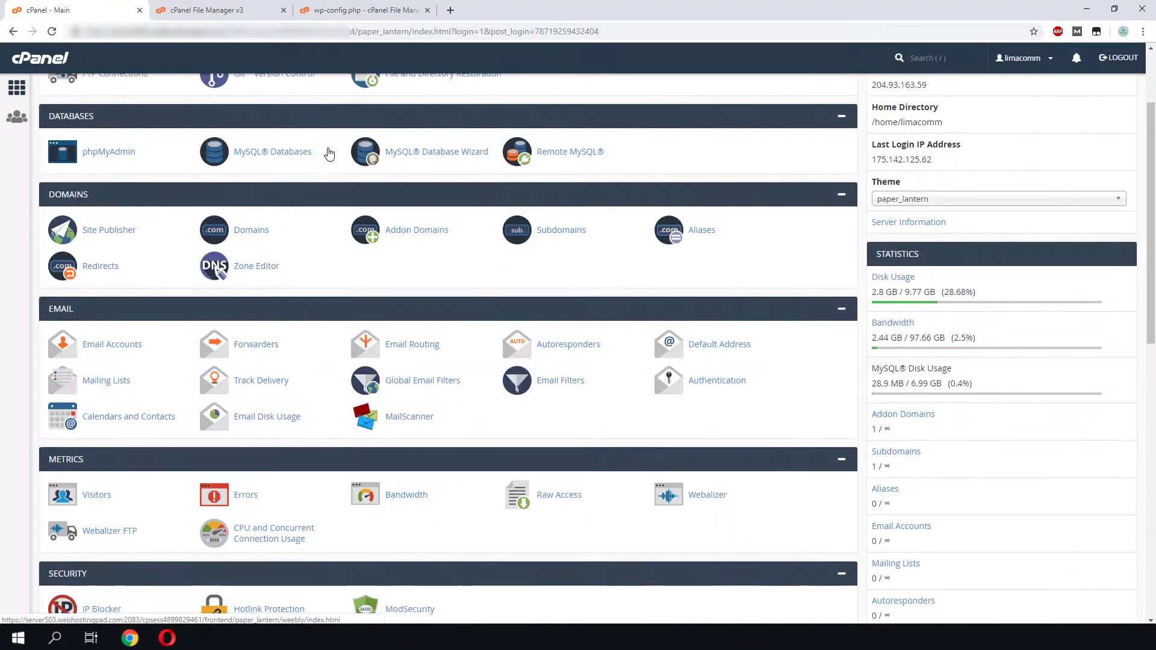
scroll(564, 154, down, 3)
scroll(605, 210, up, 3)
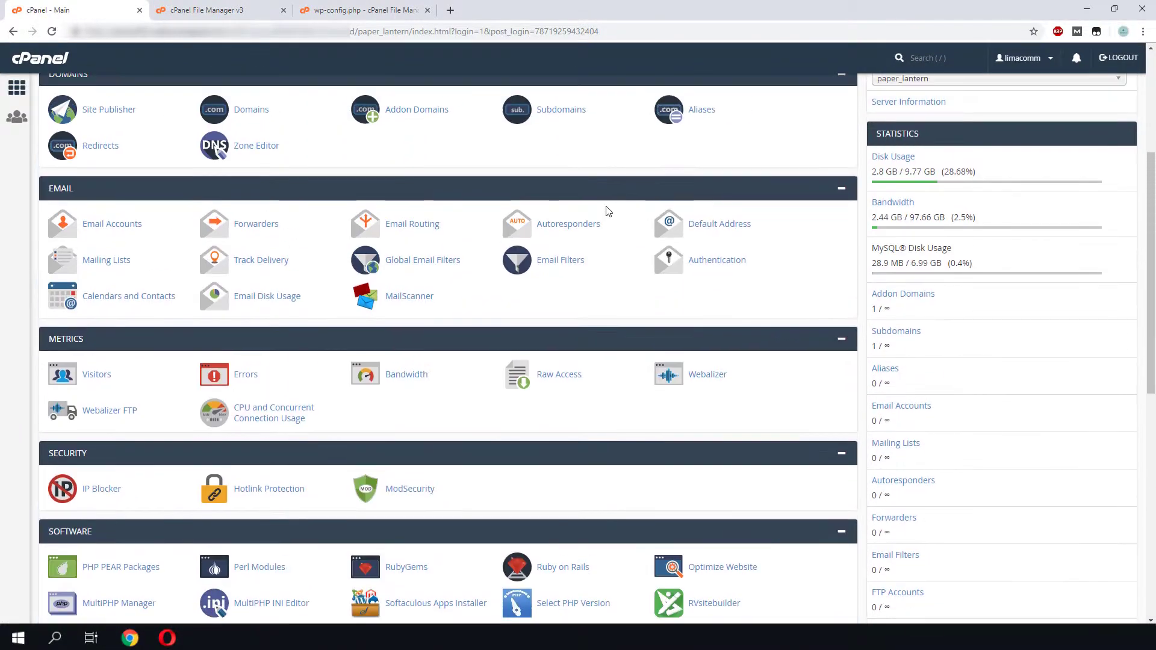
scroll(607, 211, down, 4)
scroll(606, 211, down, 5)
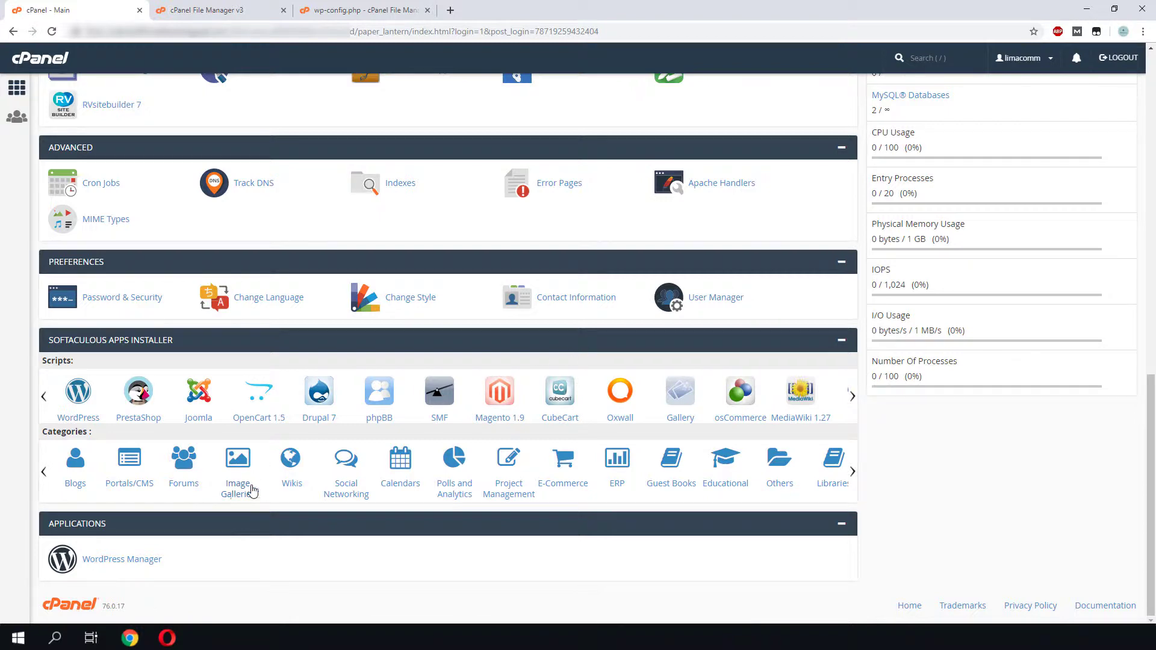
scroll(330, 461, up, 1)
scroll(330, 462, up, 10)
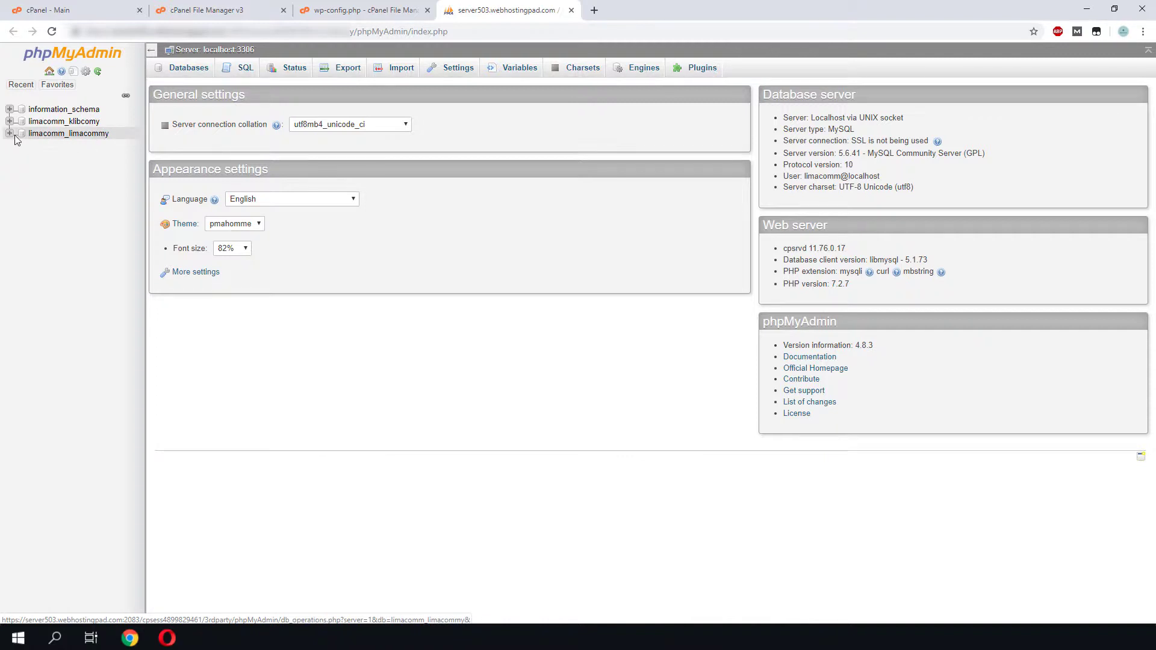
Step: Select the limacomm_limacommy database and go to its Export page
click(35, 137)
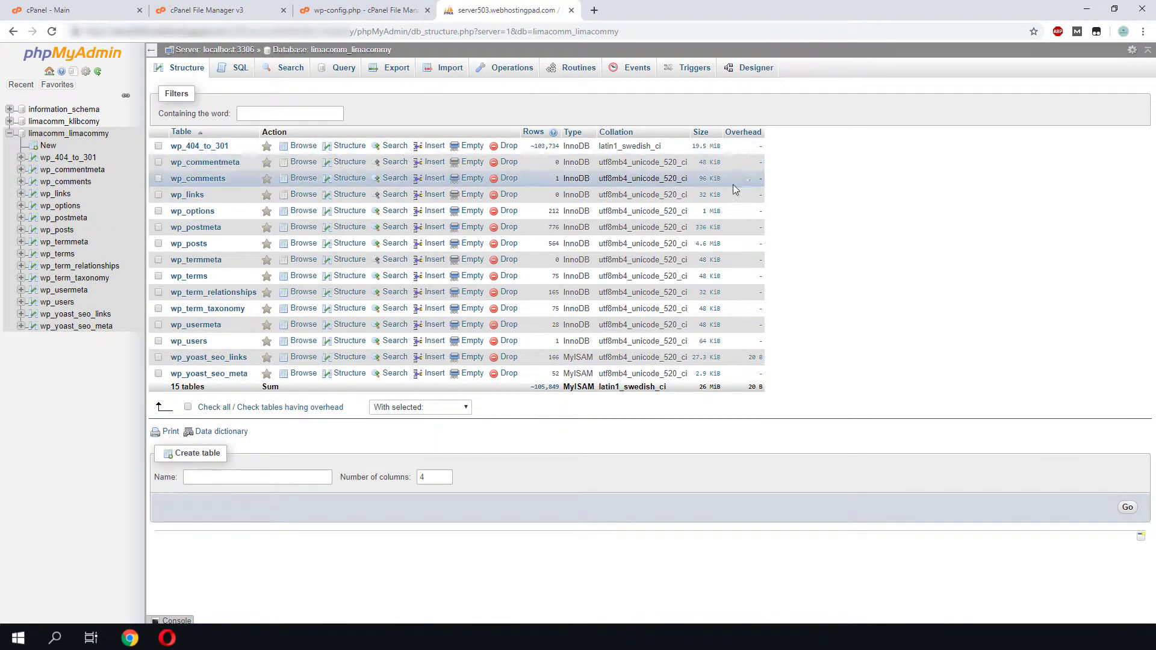
click(397, 70)
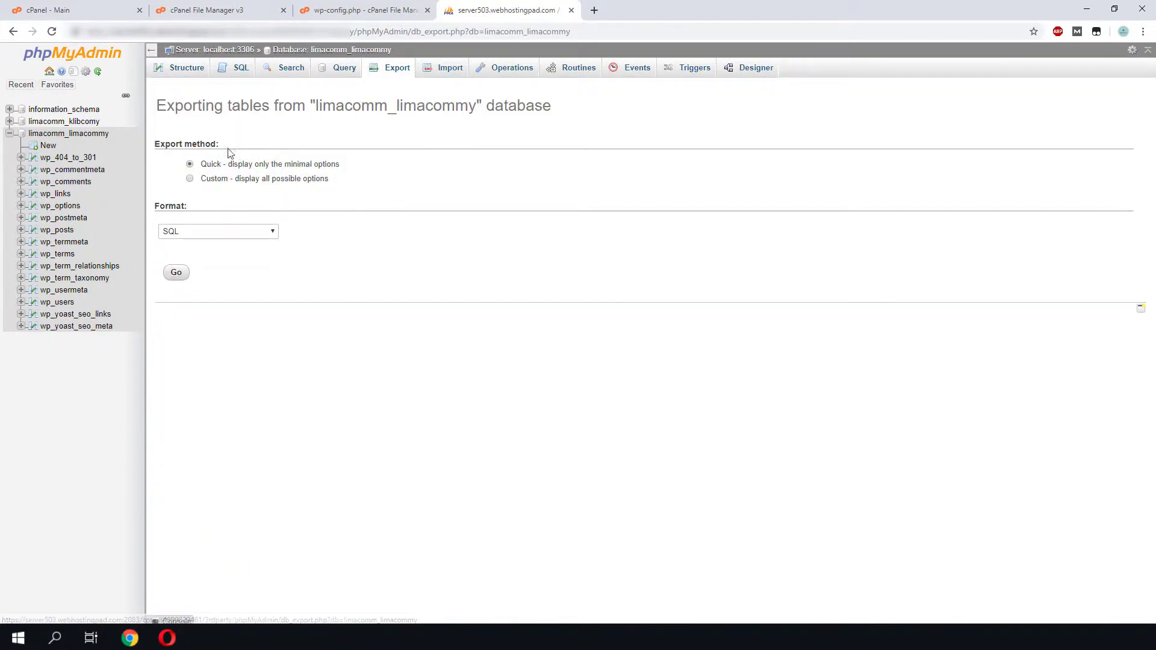
Step: Download a quick SQL export of limacomm_limacommy and check it beside backup.zip in lima back
drag(154, 140, 335, 165)
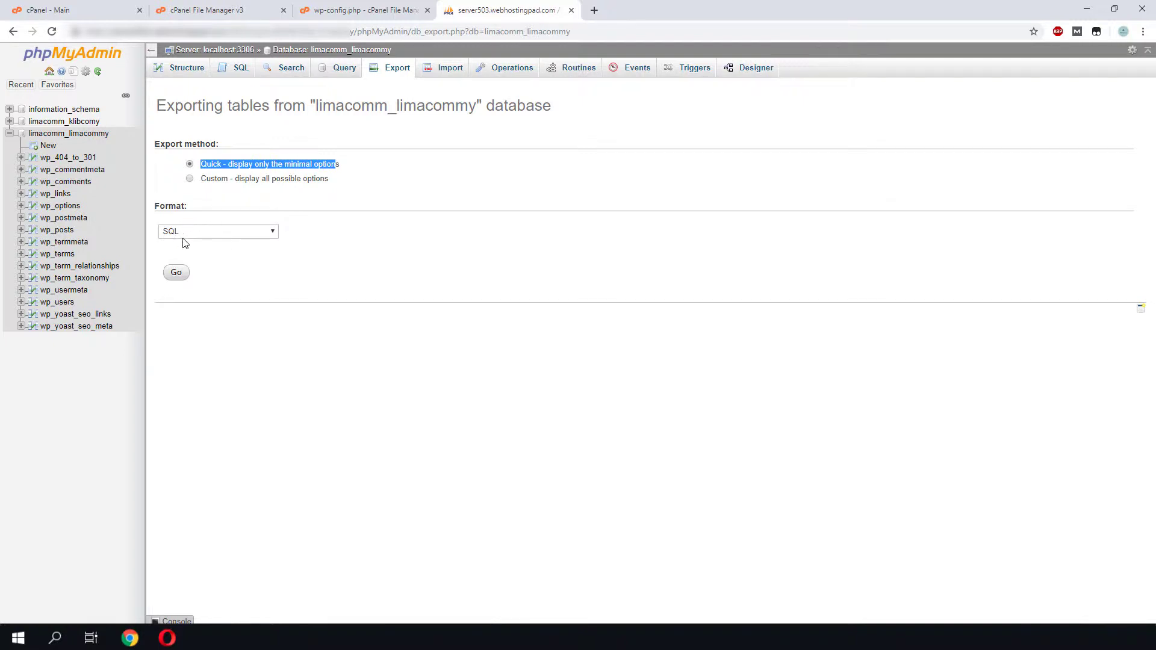
click(177, 275)
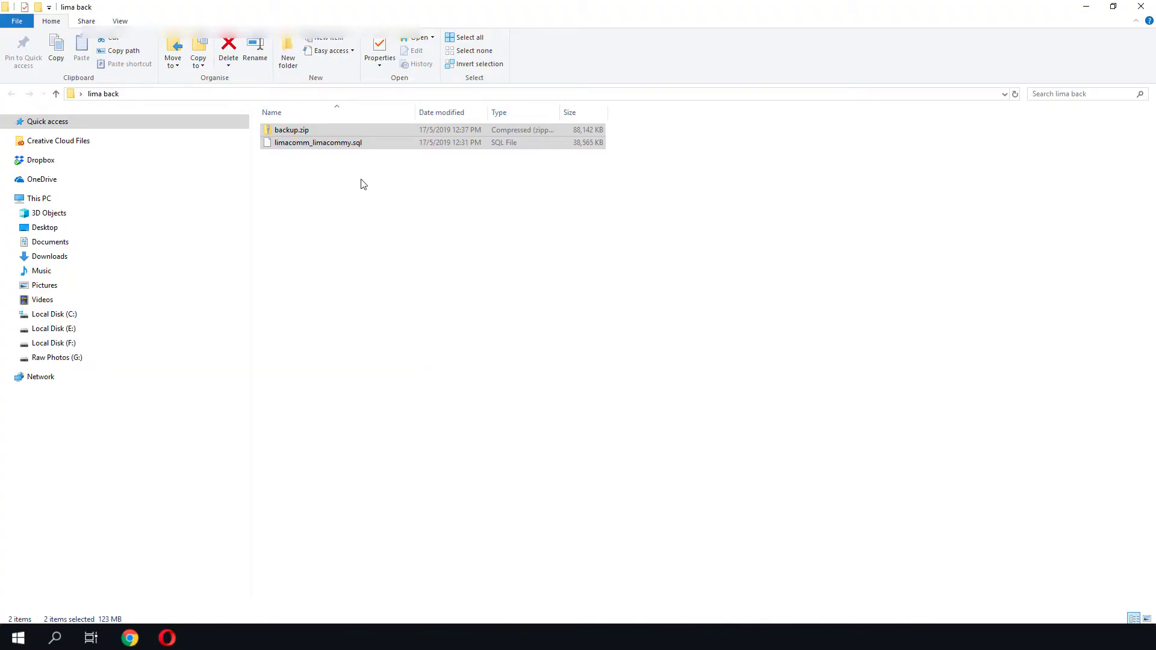
drag(373, 183, 269, 132)
click(374, 215)
Step: Compare backup.zip and limacomm_limacommy.sql in the local lima back folder
click(291, 129)
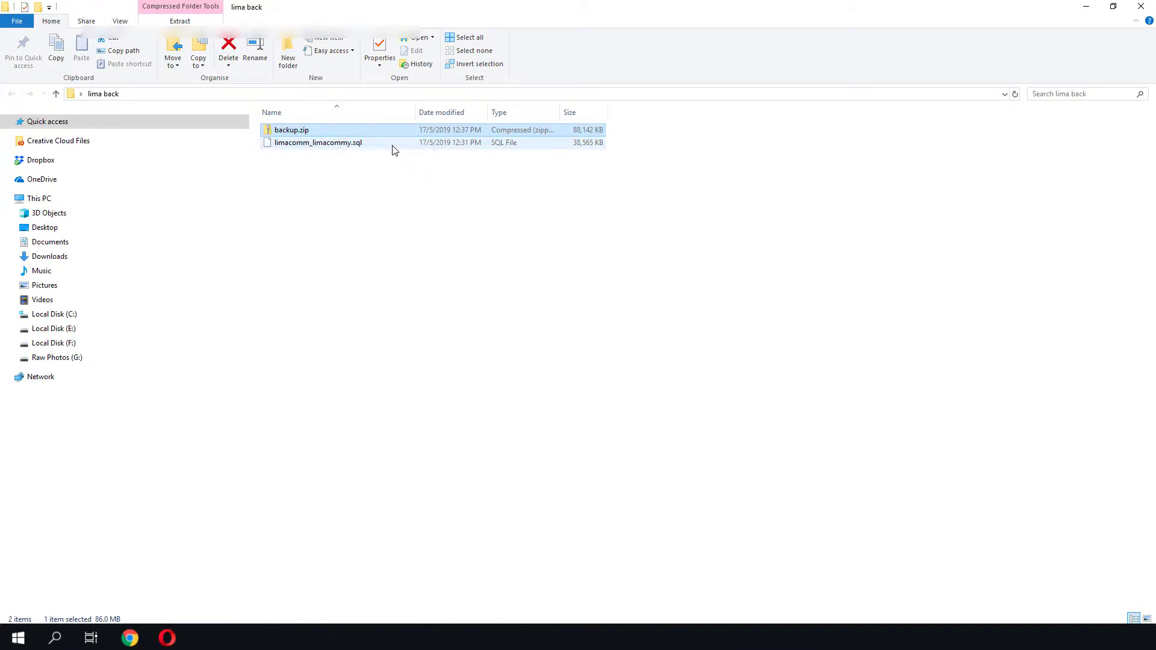
click(340, 144)
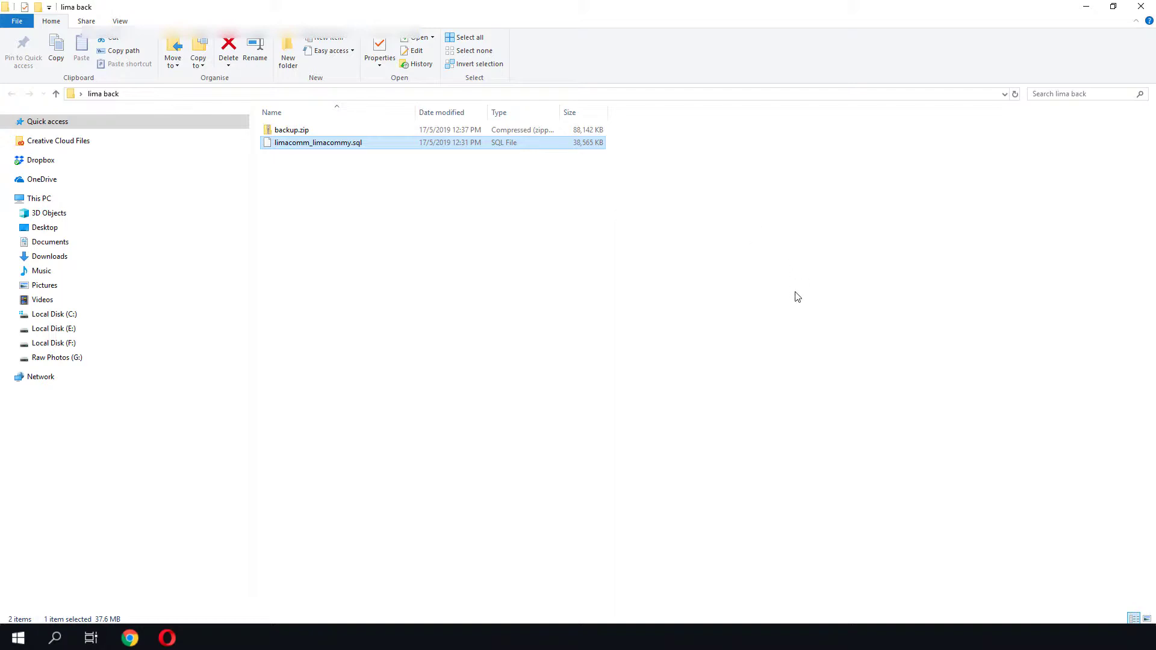
key(Up)
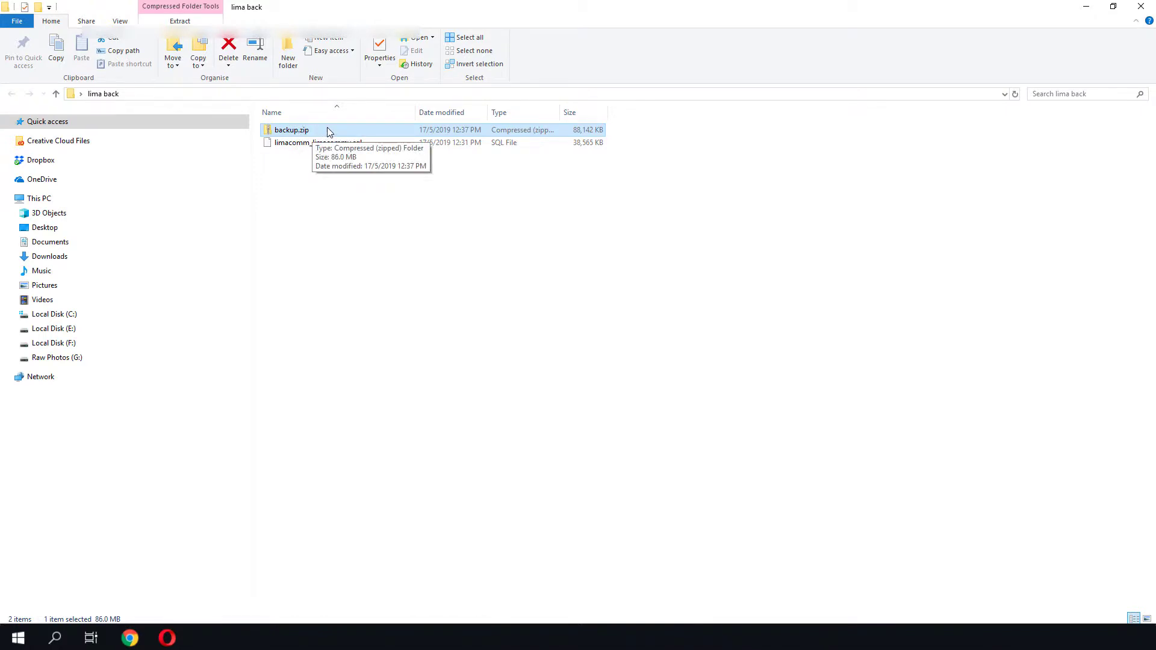
click(335, 154)
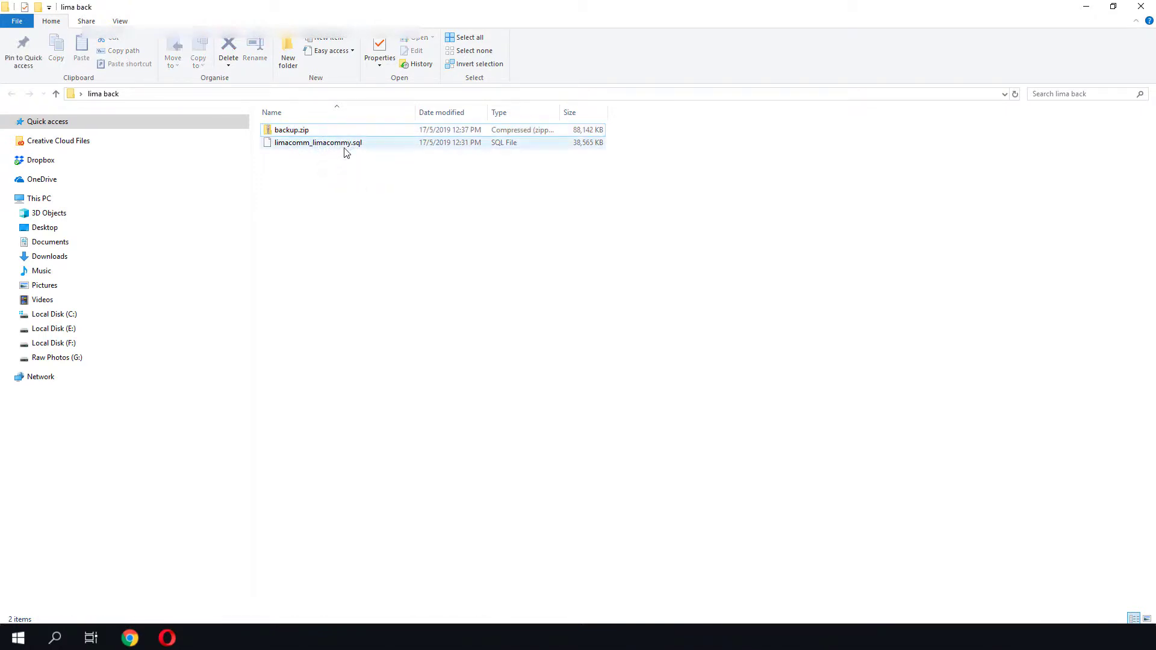
click(348, 147)
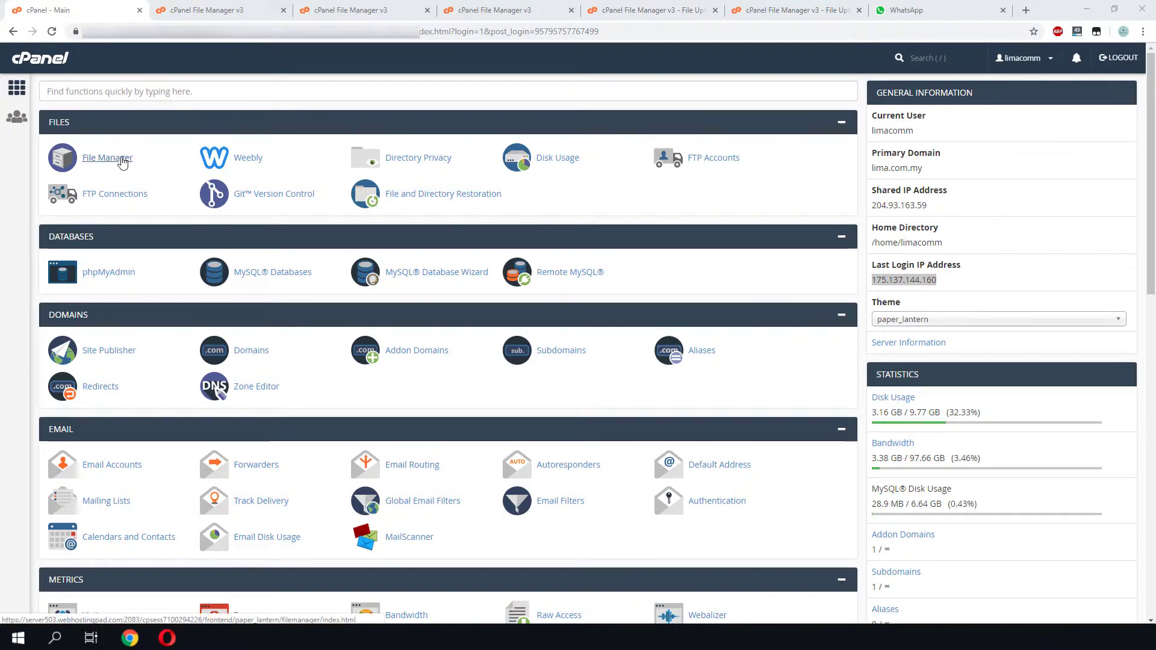
Step: Open the public_html folder in cPanel's File Manager
click(107, 158)
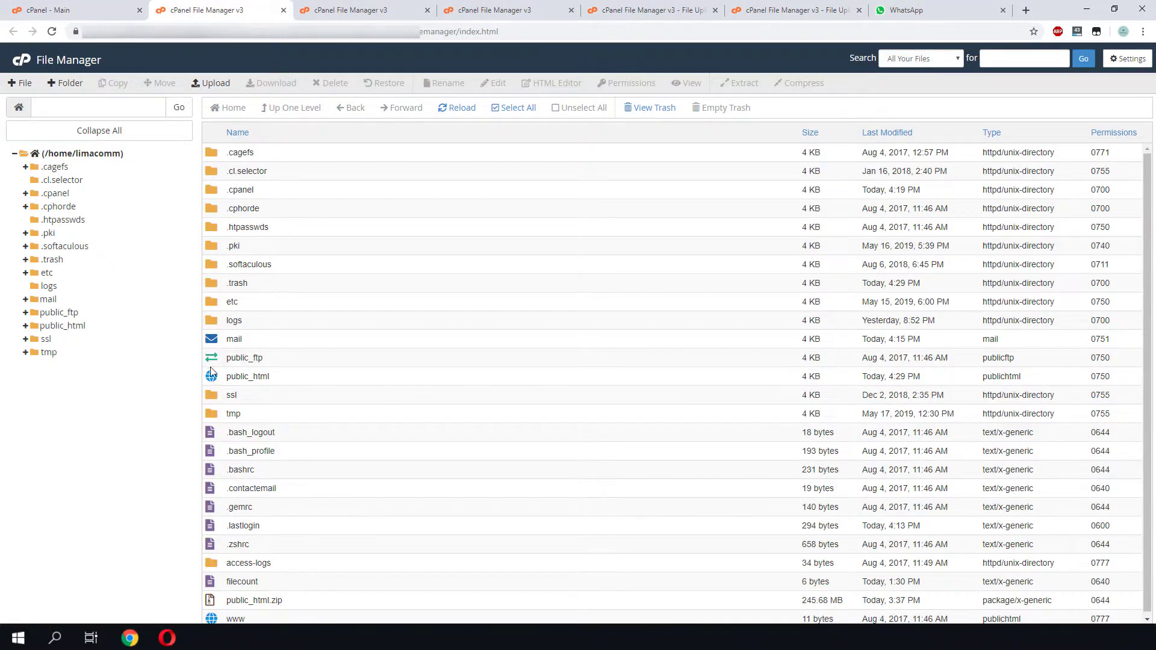
click(212, 378)
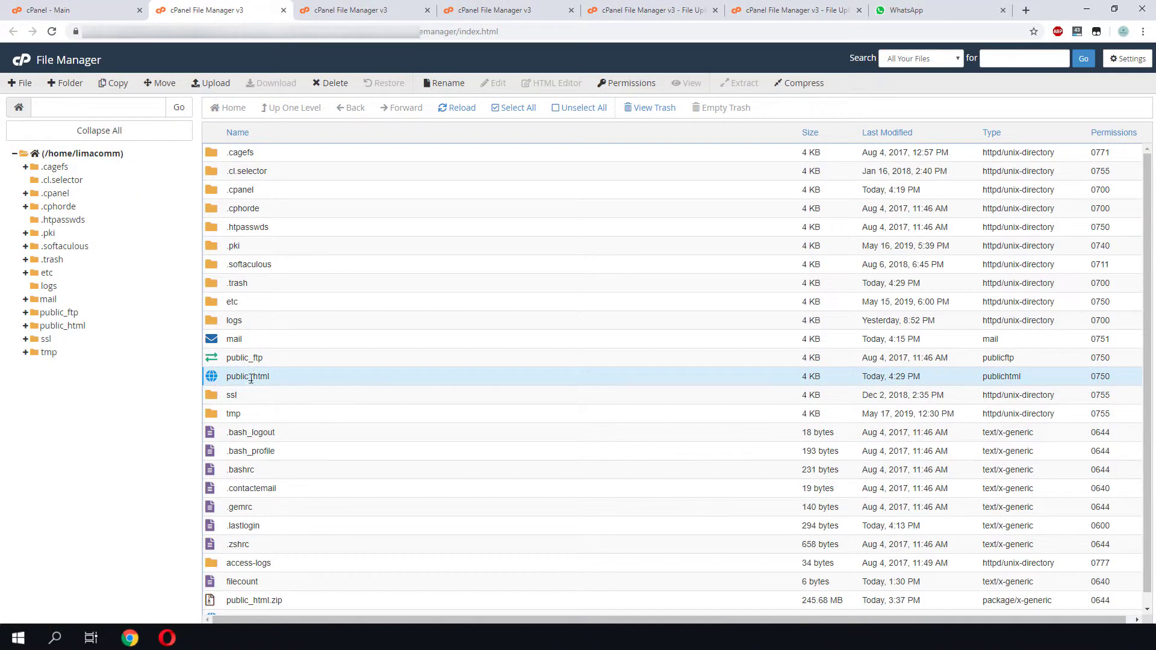
double_click(213, 378)
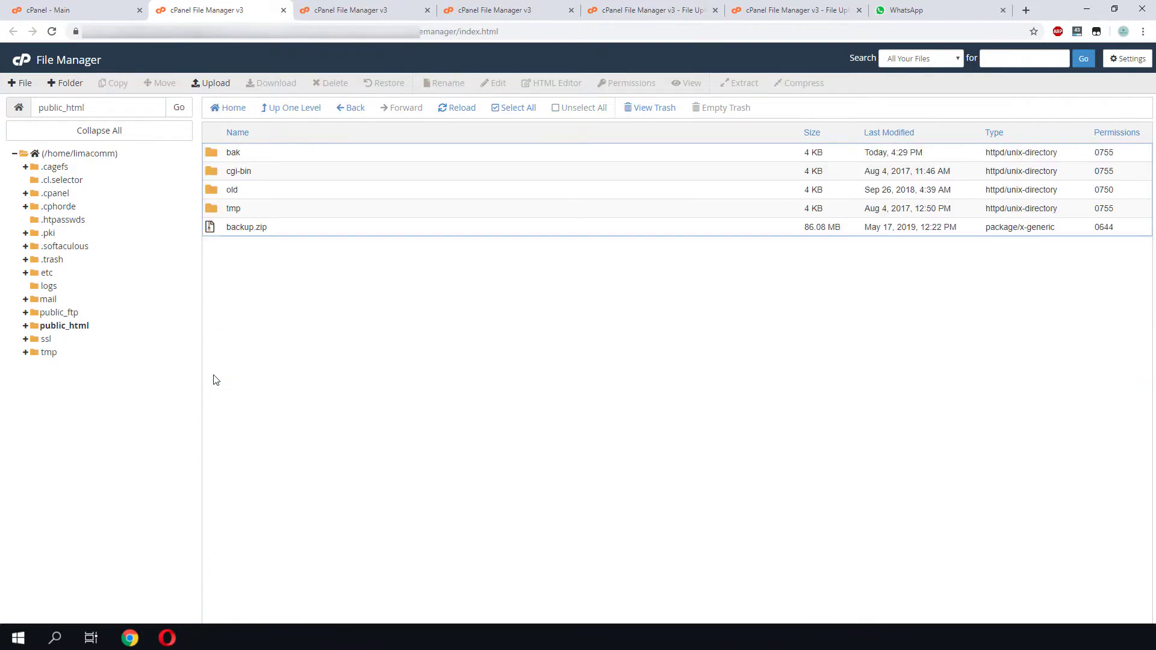
Step: Upload backup.zip from the computer into public_html
click(213, 85)
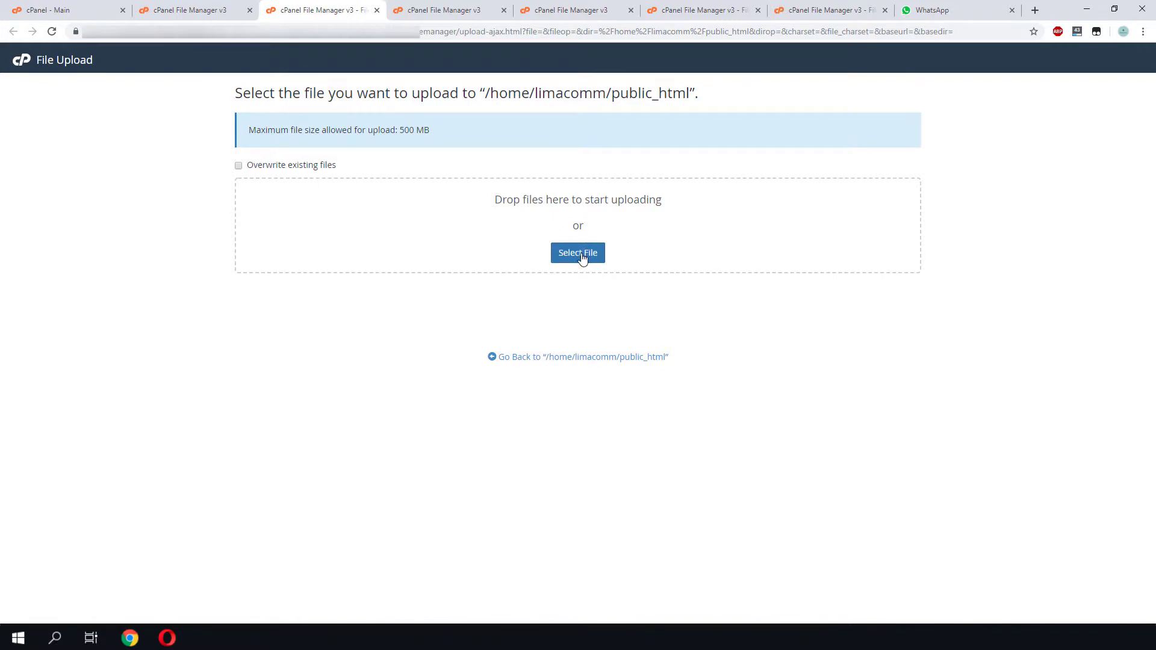
click(578, 253)
click(296, 87)
double_click(295, 87)
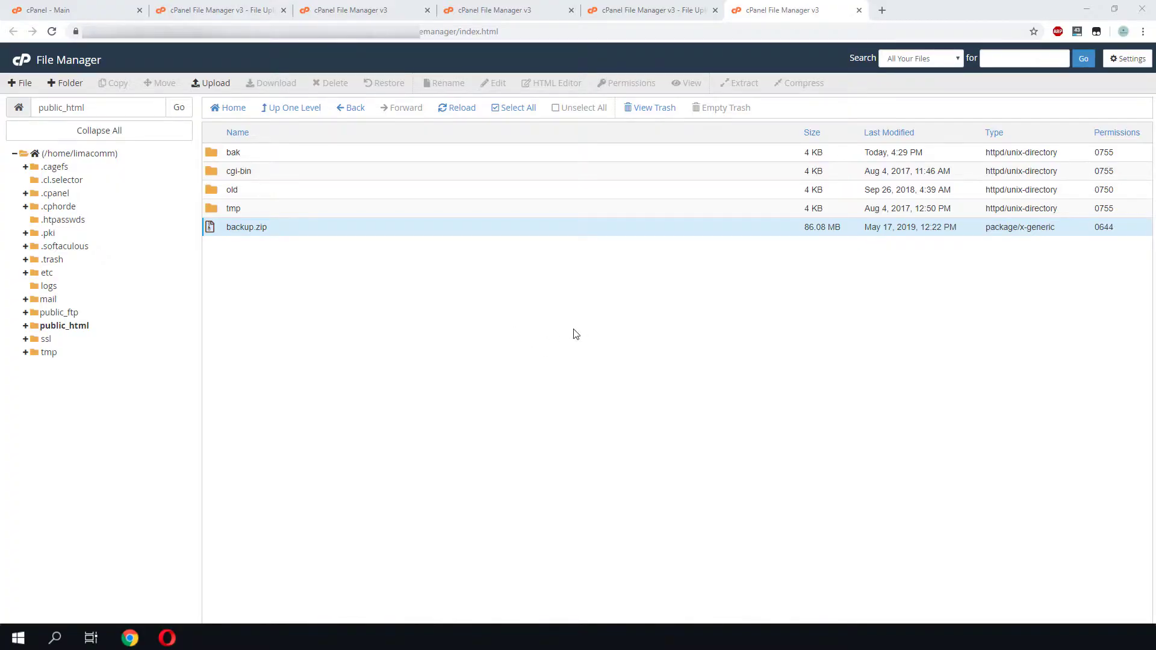
Step: Extract backup.zip into /public_html and close the extraction results
click(240, 227)
right_click(239, 226)
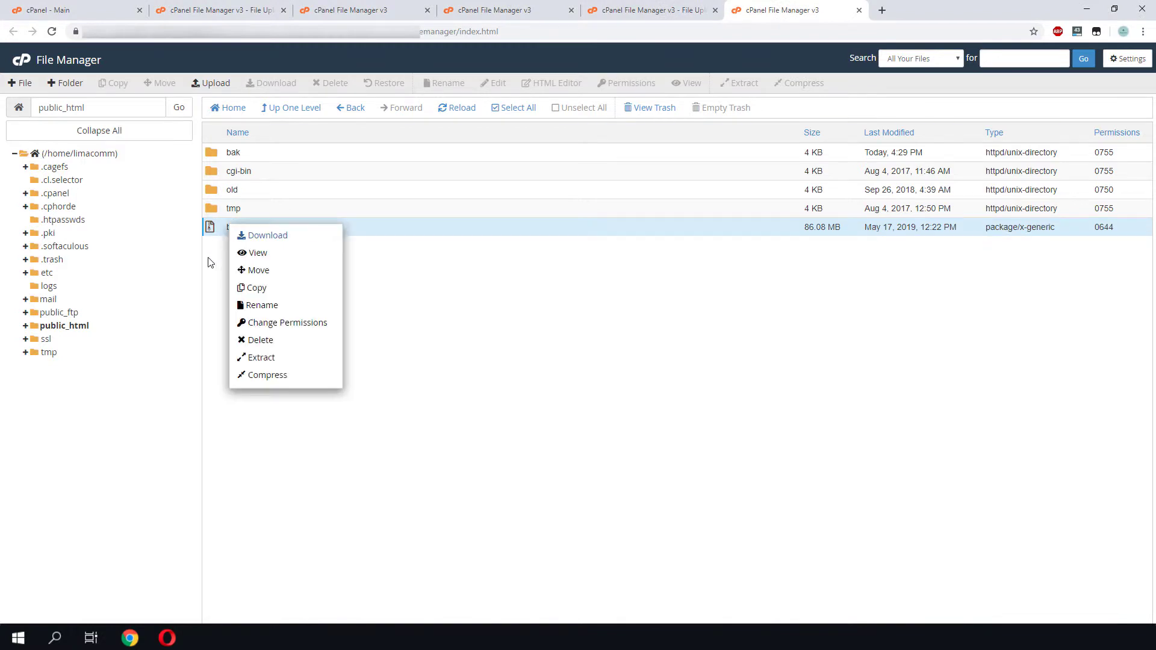
click(308, 364)
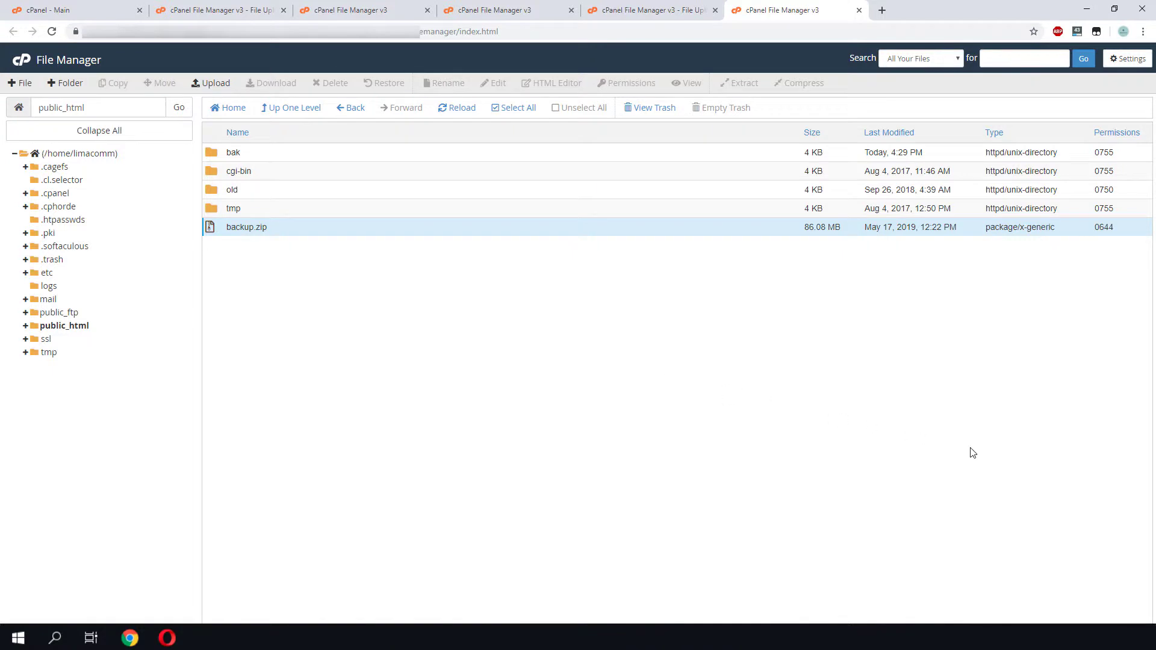
right_click(269, 228)
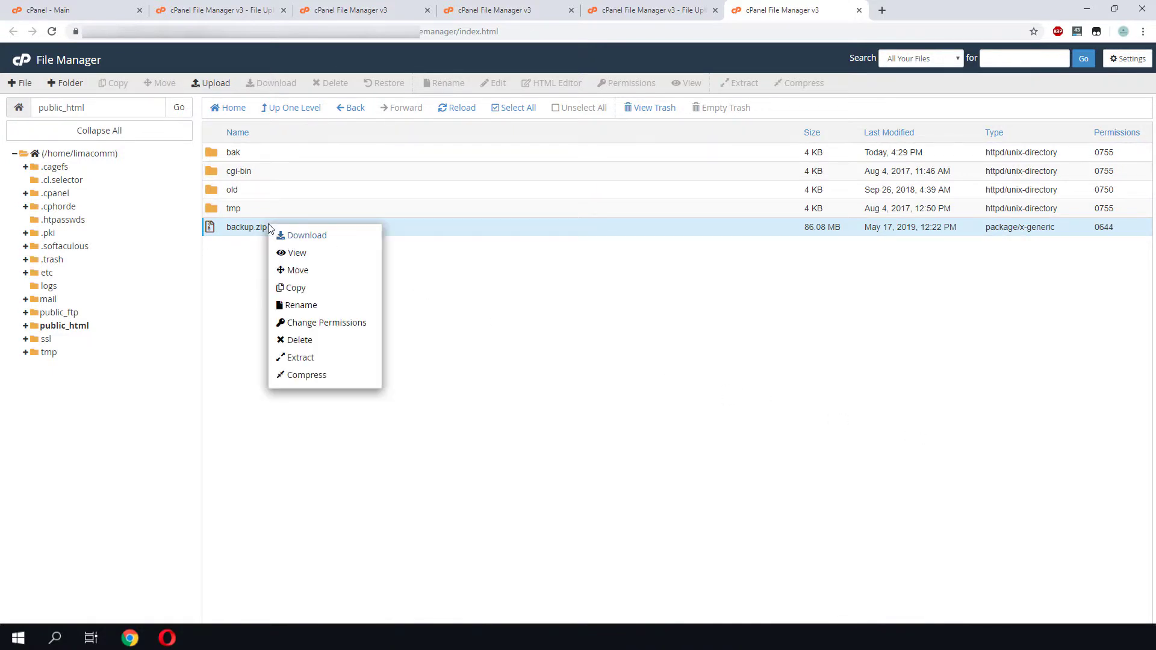
click(326, 361)
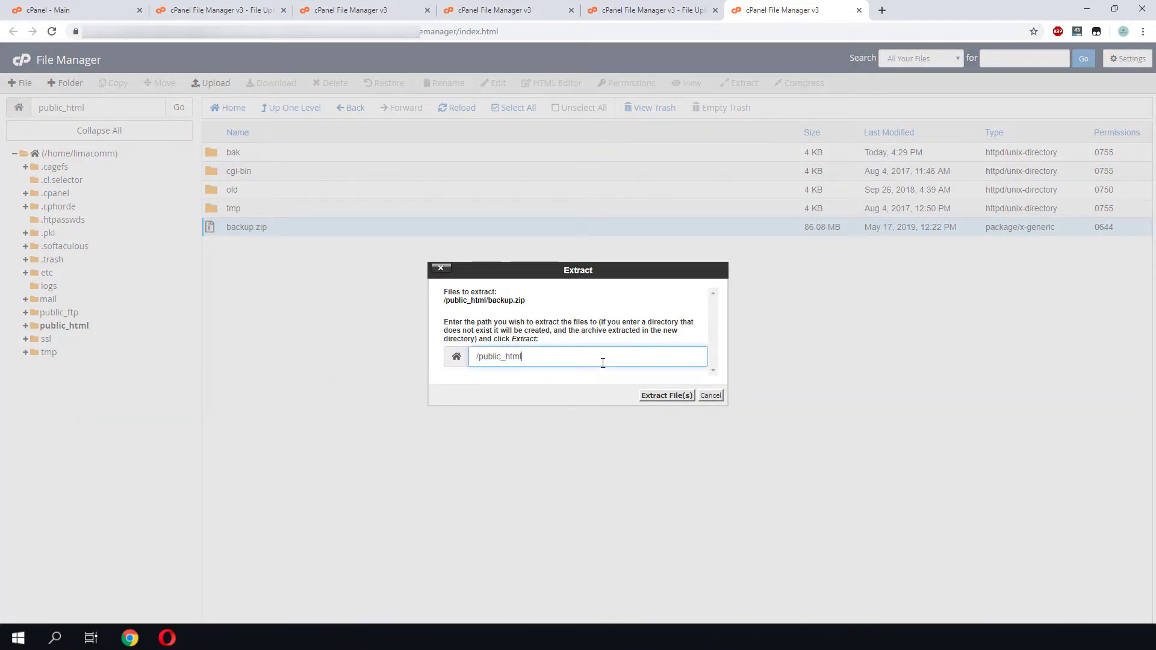
click(665, 397)
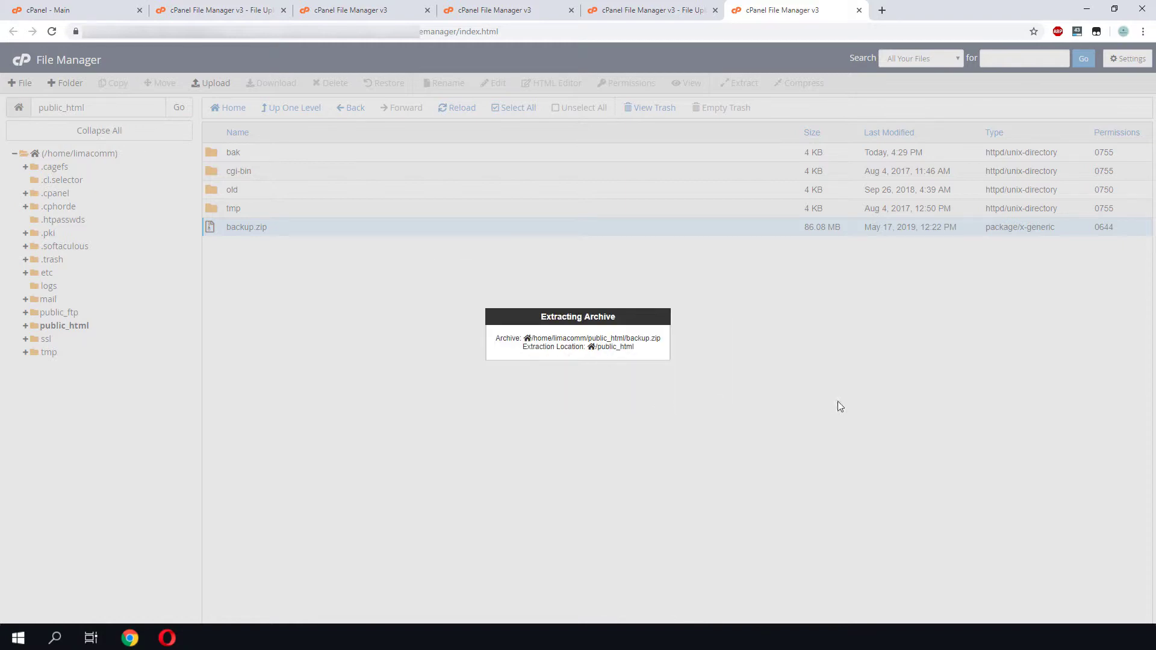
click(774, 457)
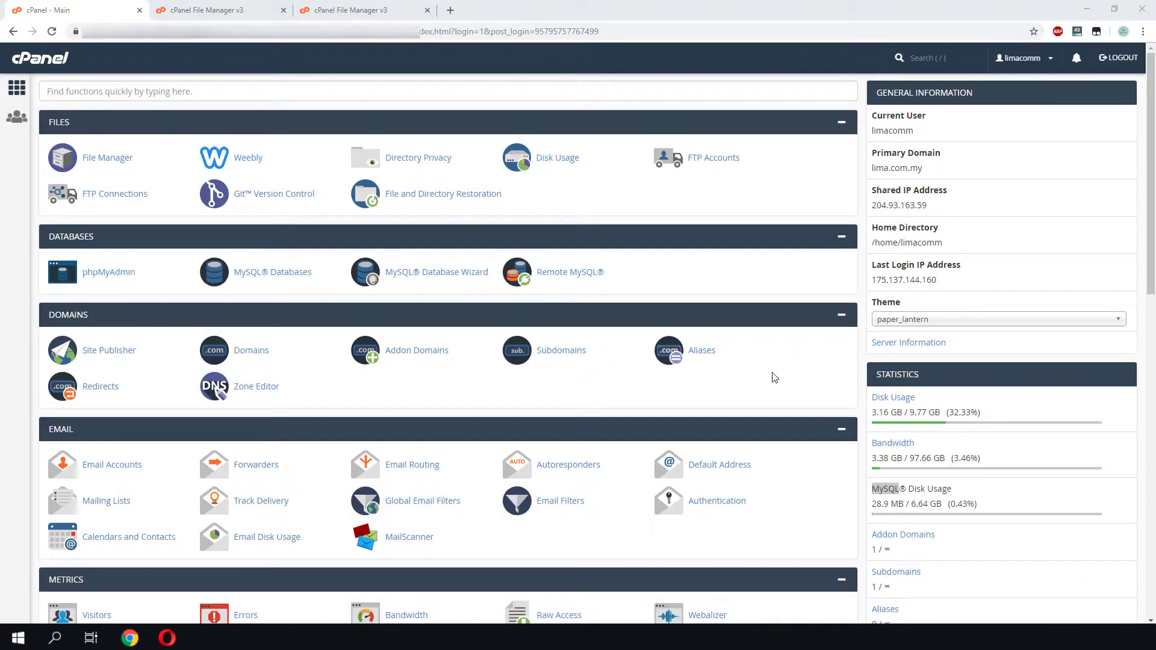
Step: Find MySQL on the cPanel home page and launch phpMyAdmin from the Databases section in a new tab
scroll(751, 391, down, 4)
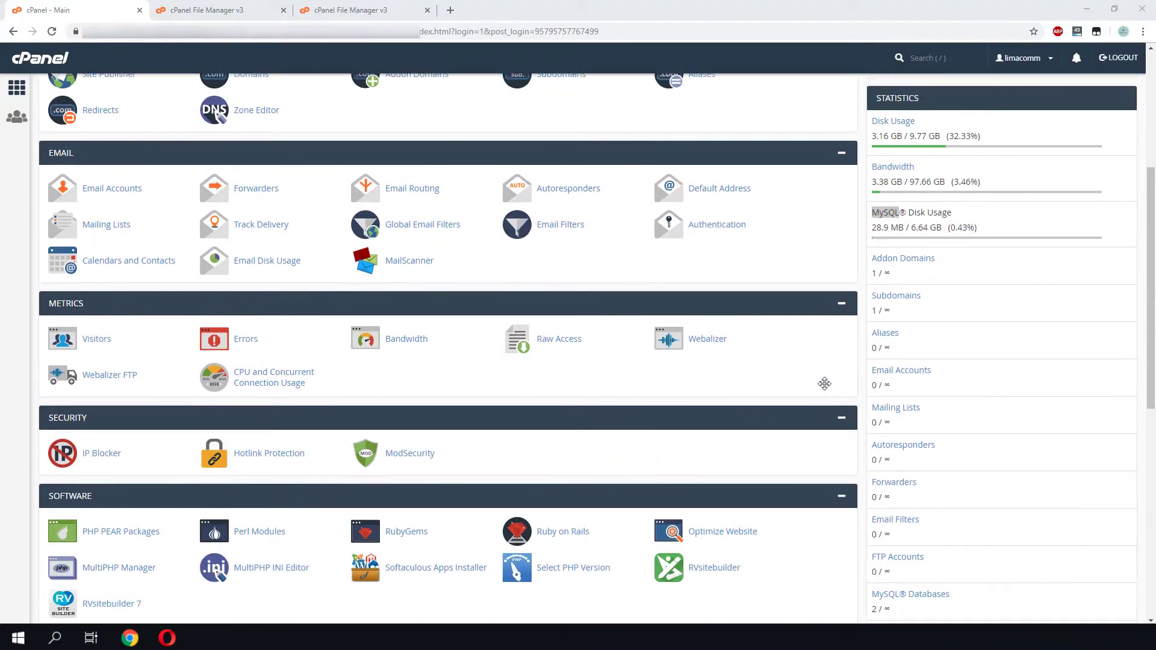
scroll(825, 384, up, 4)
scroll(825, 384, down, 5)
scroll(825, 384, up, 4)
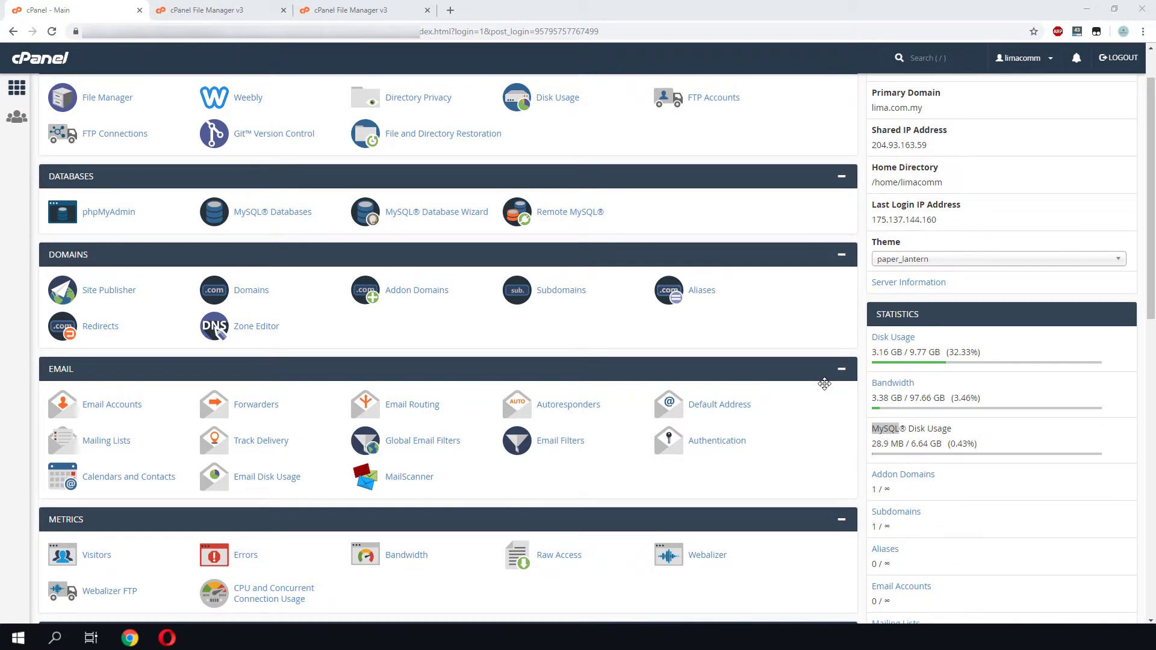
scroll(708, 232, down, 2)
key(ctrl+f)
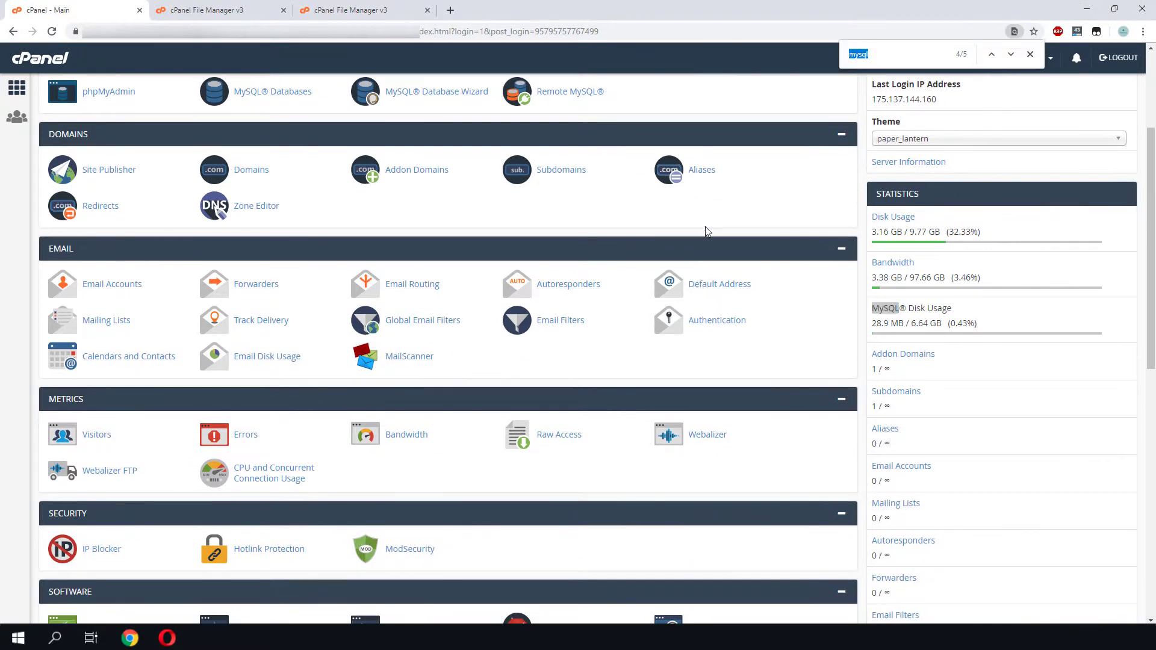
scroll(708, 232, up, 3)
click(117, 272)
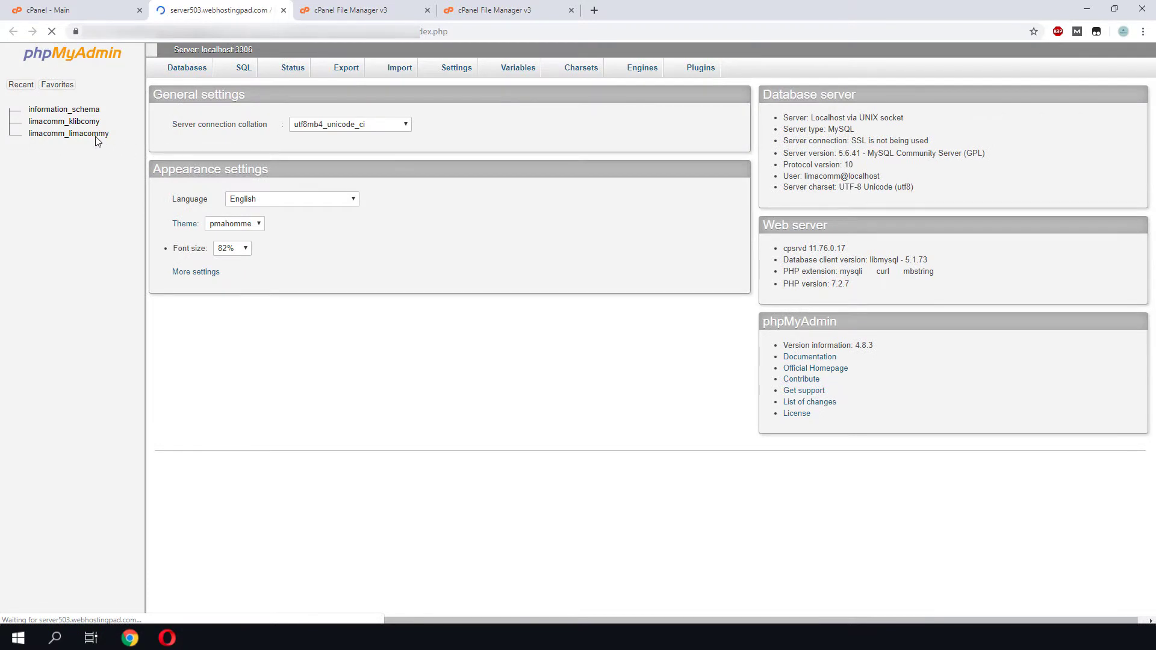
Step: Select all 15 wp_ tables in limacomm_limacommy, drop them, confirm, and reload the database
click(69, 134)
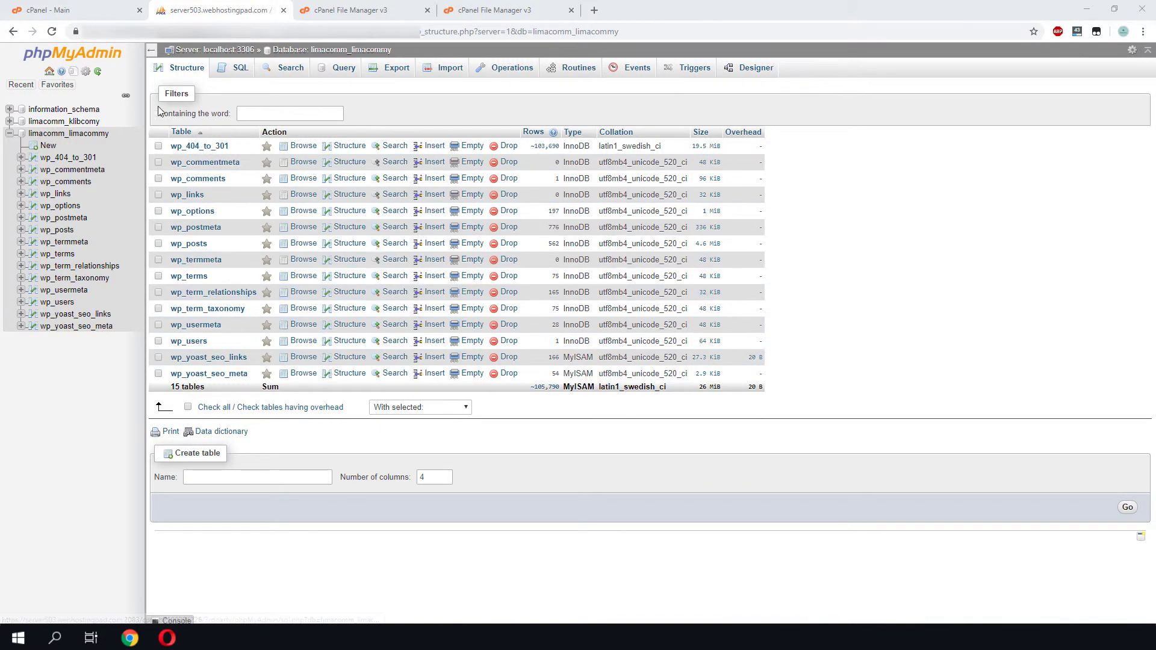
click(188, 408)
click(391, 410)
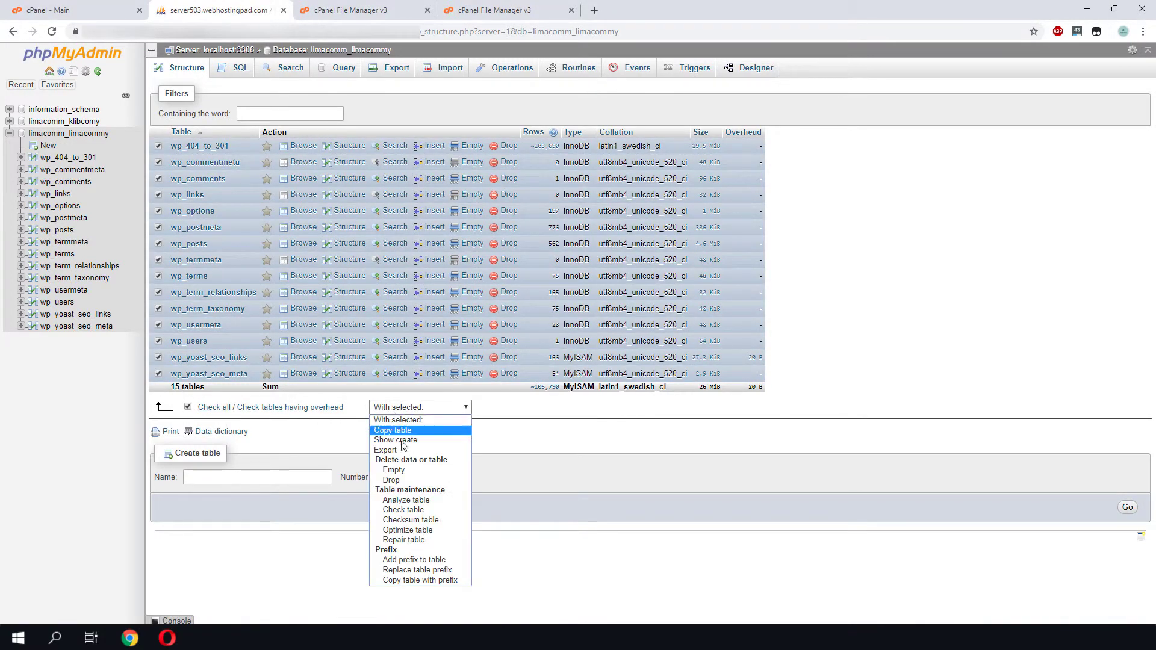
click(420, 480)
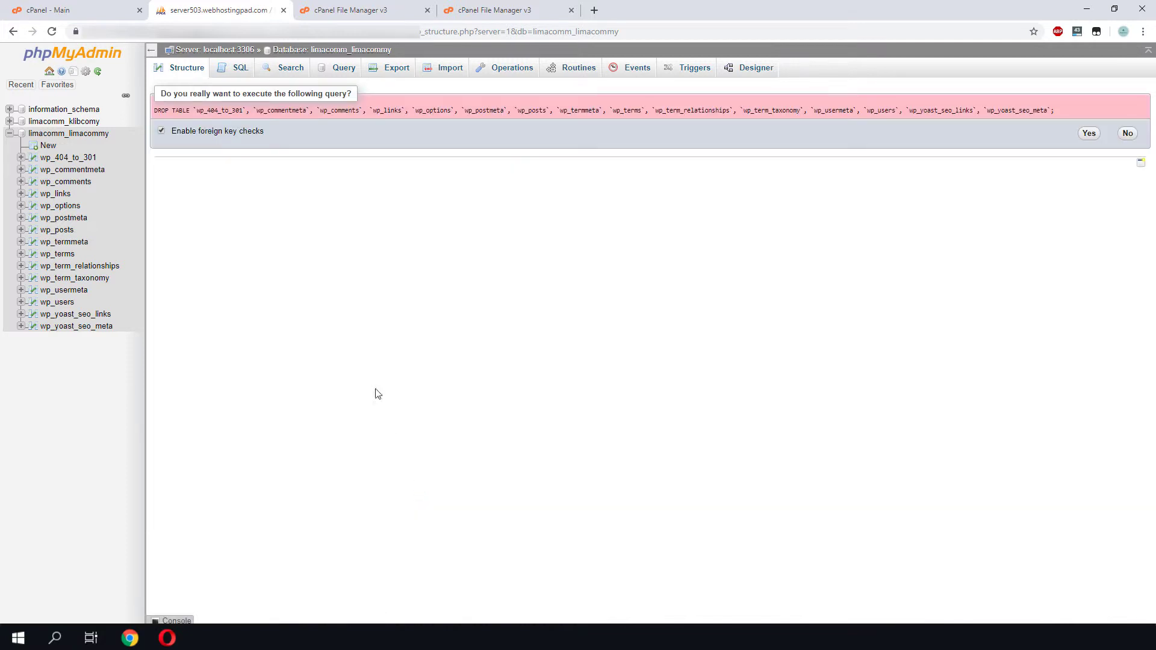
click(1088, 133)
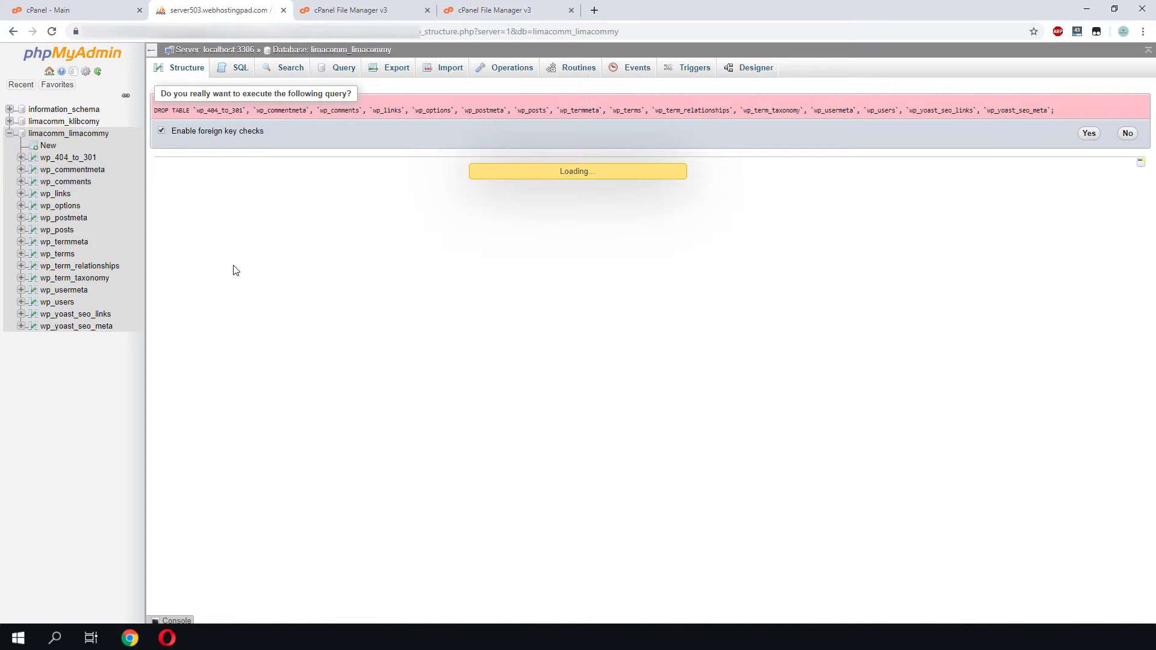
click(68, 135)
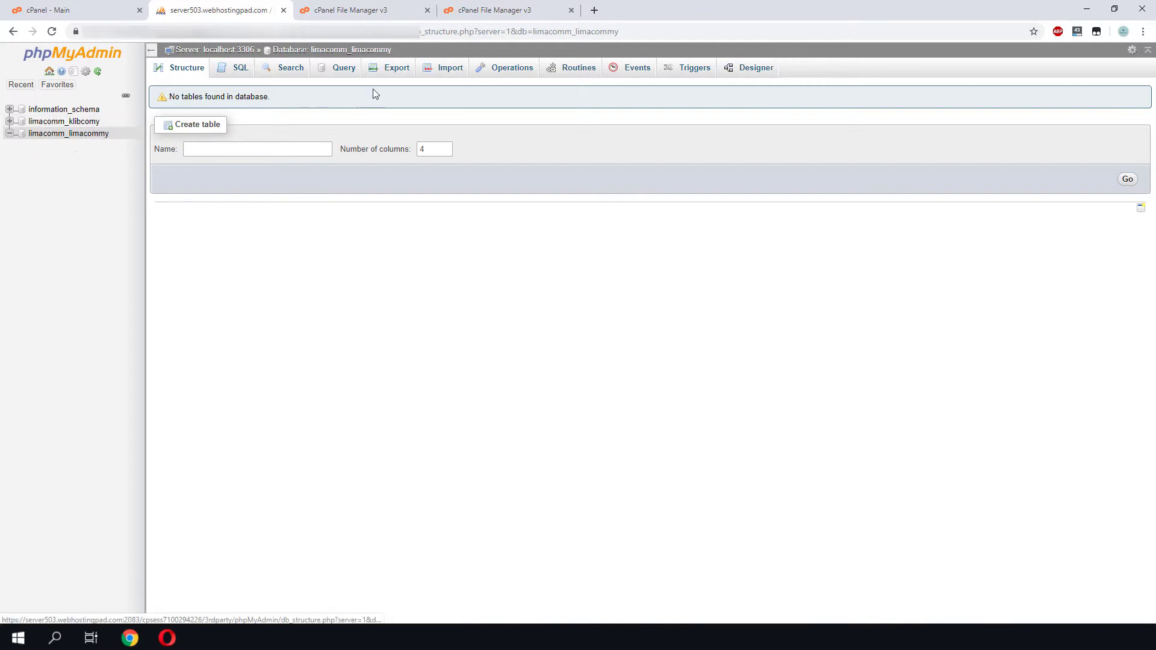
Step: Import limacomm_limacommy.sql into limacomm_limacommy and check the 860-query success message
click(446, 69)
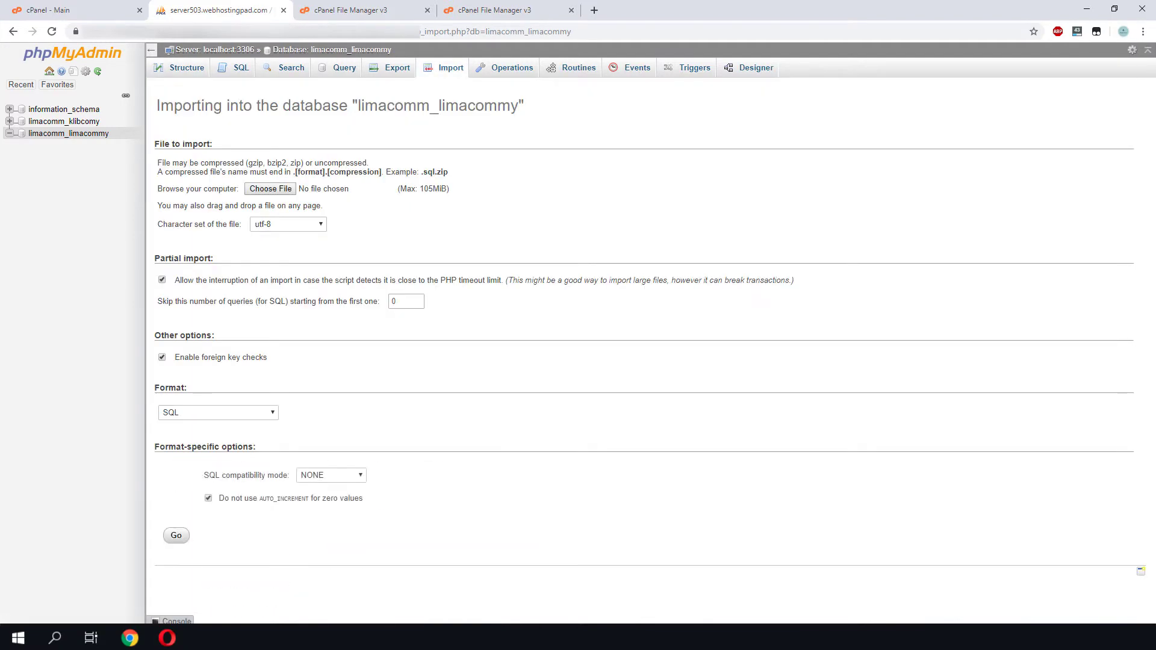
click(266, 192)
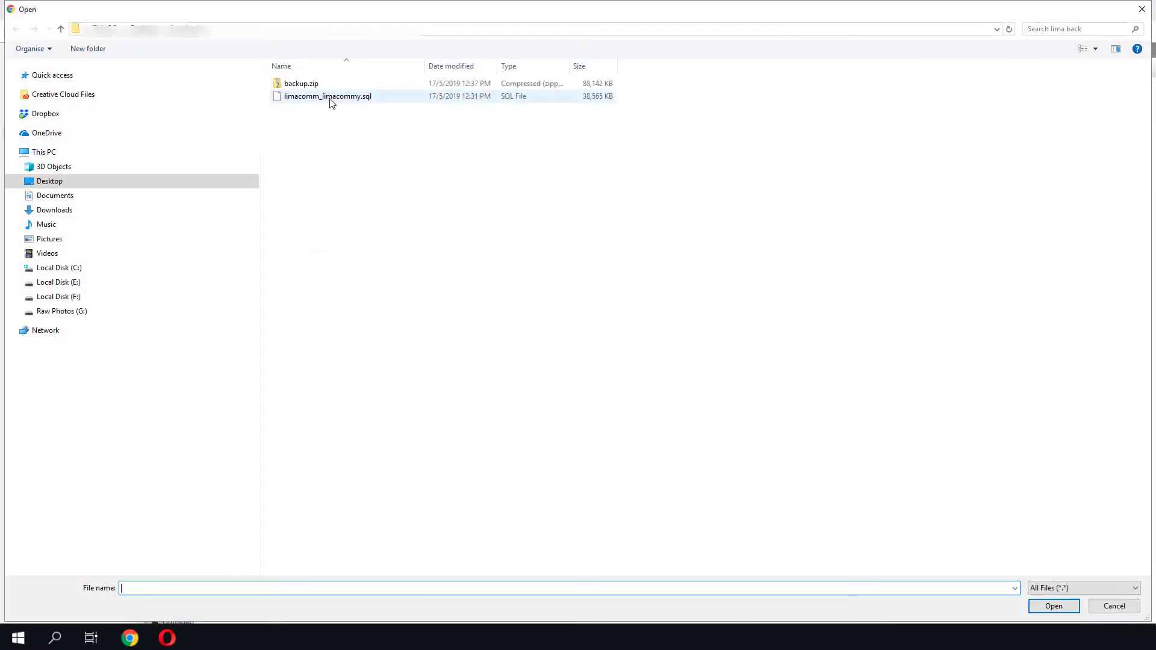
double_click(330, 103)
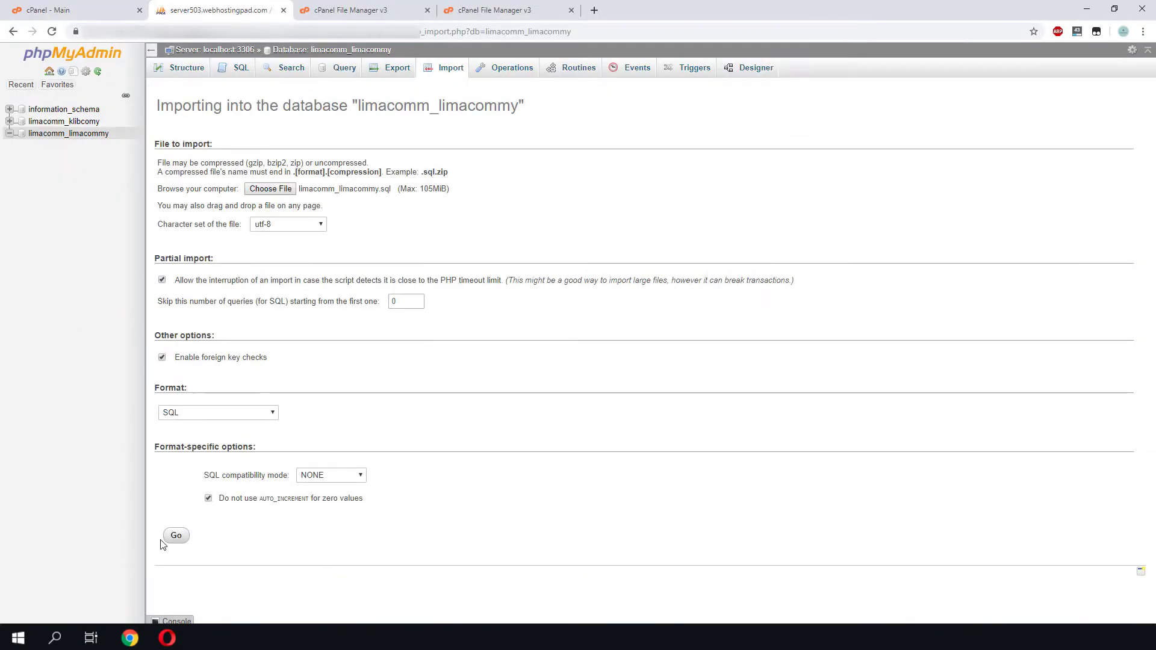
click(185, 538)
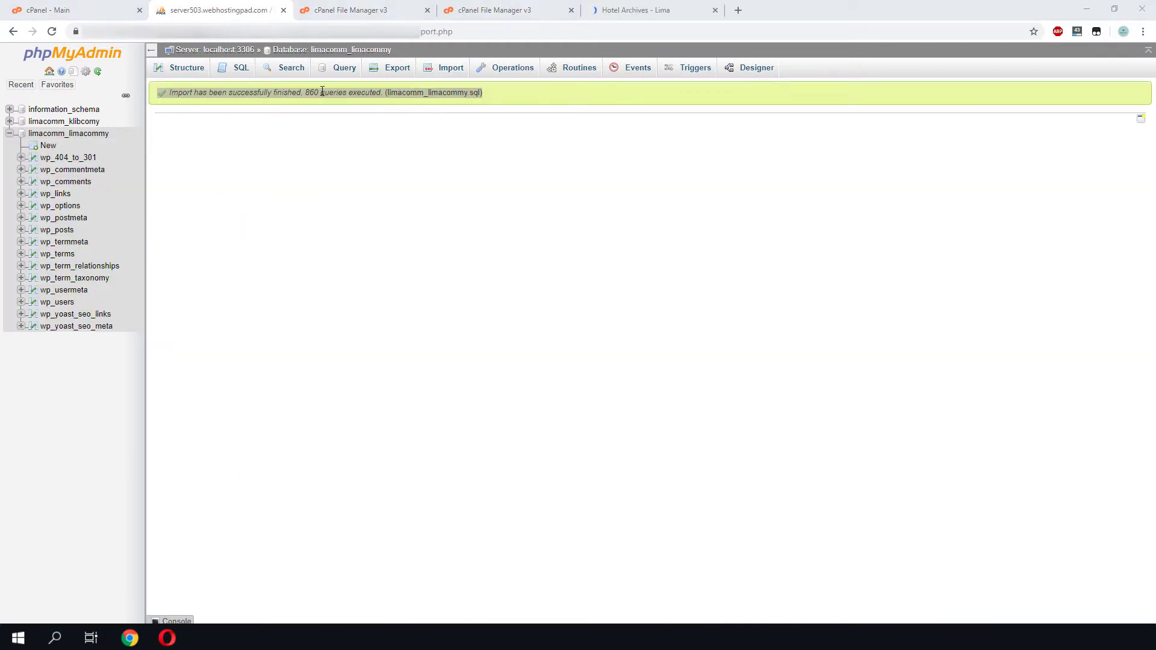
double_click(344, 94)
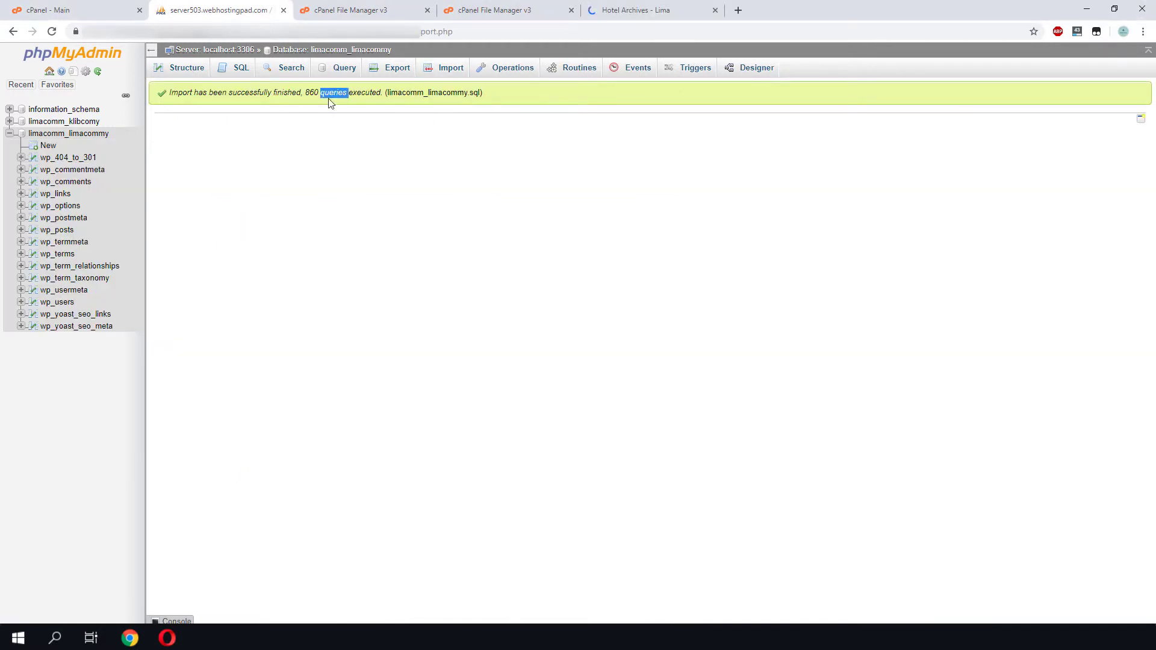
triple_click(268, 96)
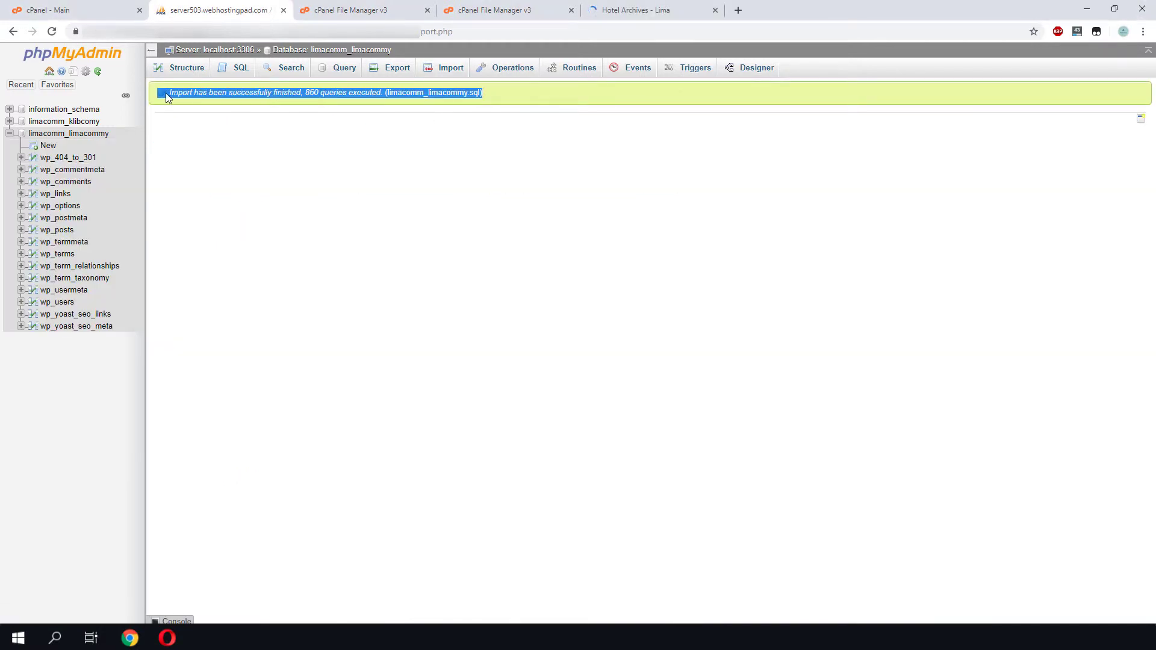
triple_click(251, 92)
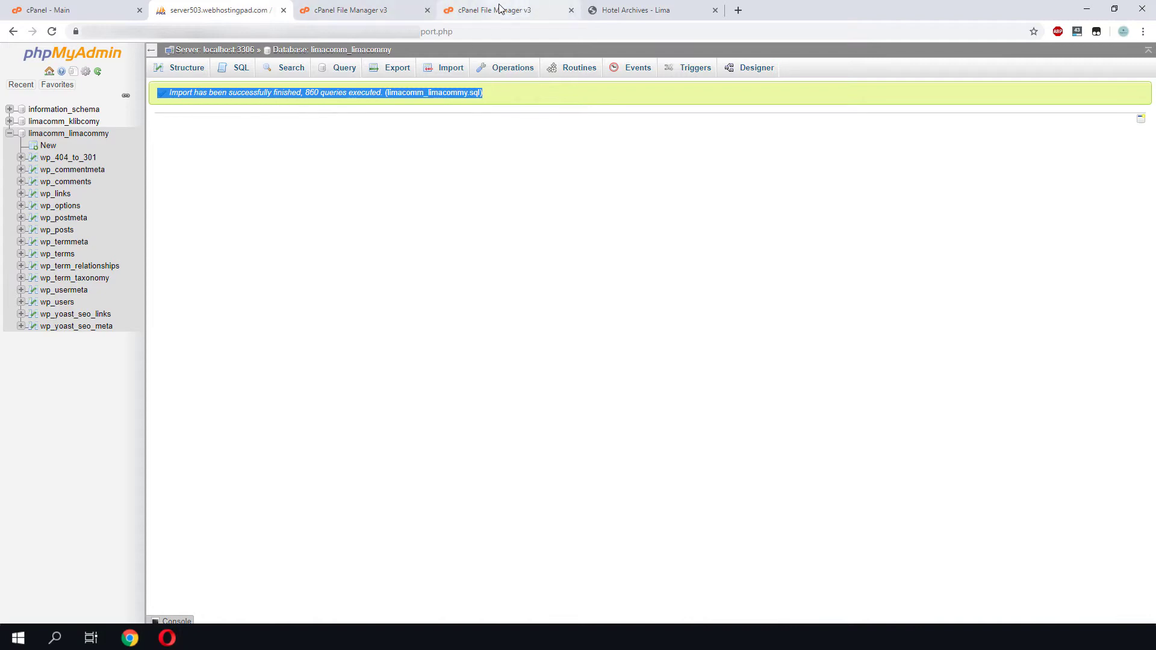
Step: Browse the Events, Hotel and Jets category archives on the live Lima site
click(403, 9)
click(495, 9)
click(637, 10)
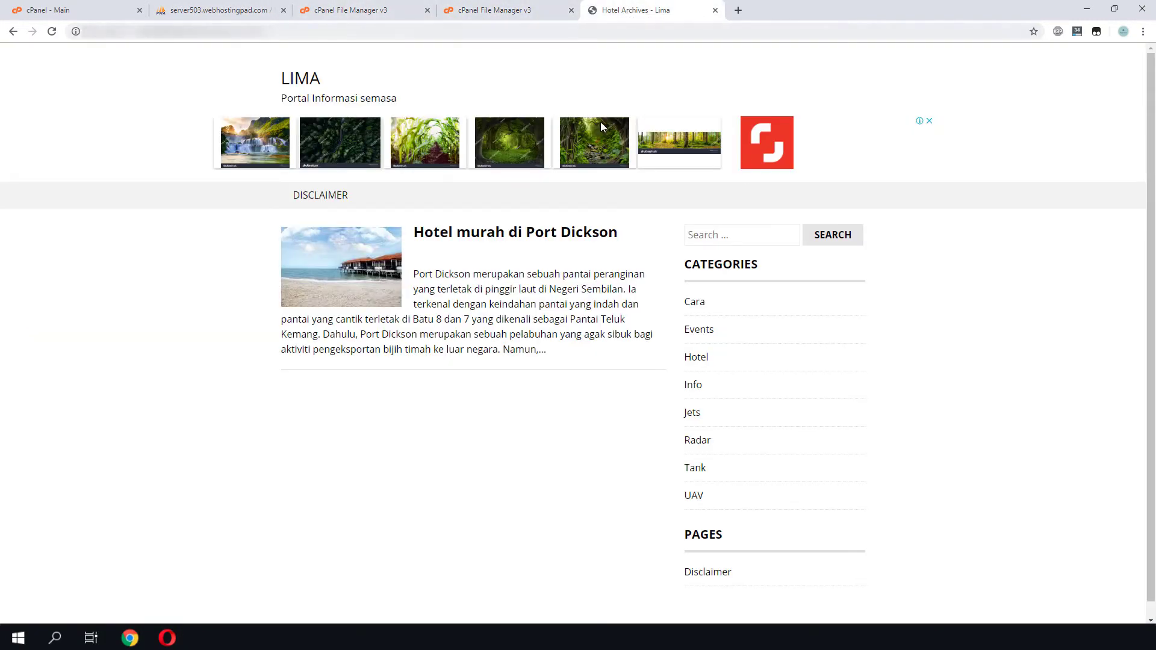
click(698, 331)
click(697, 360)
click(700, 414)
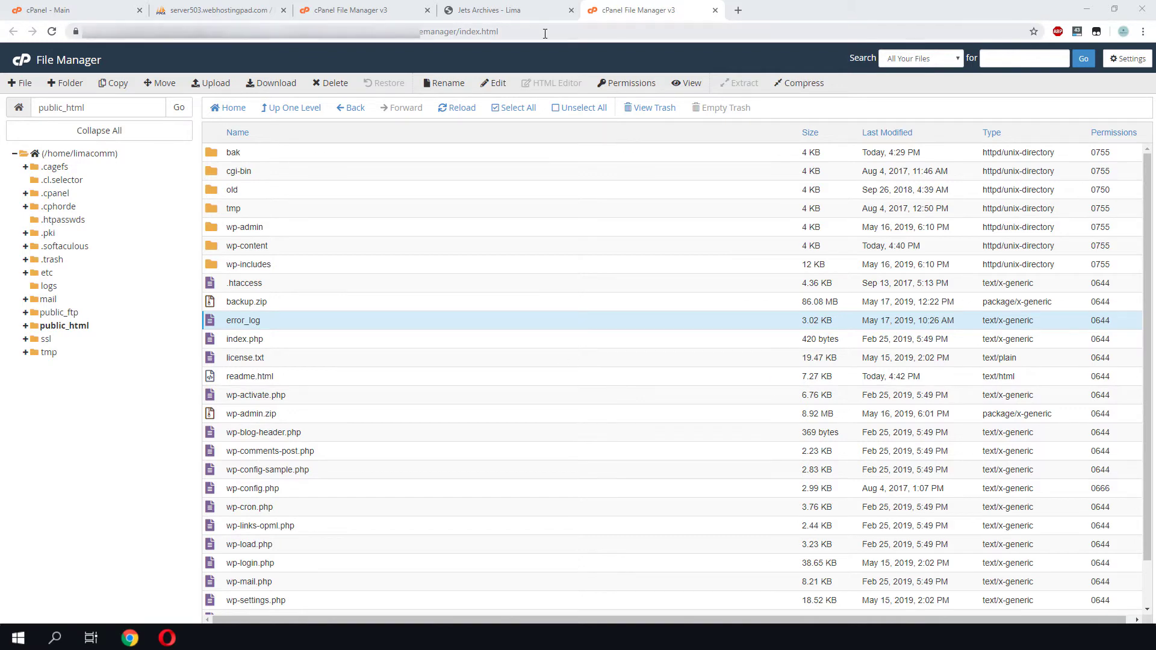
Step: Refresh the public_html listing and view error_log in its own tab
click(459, 108)
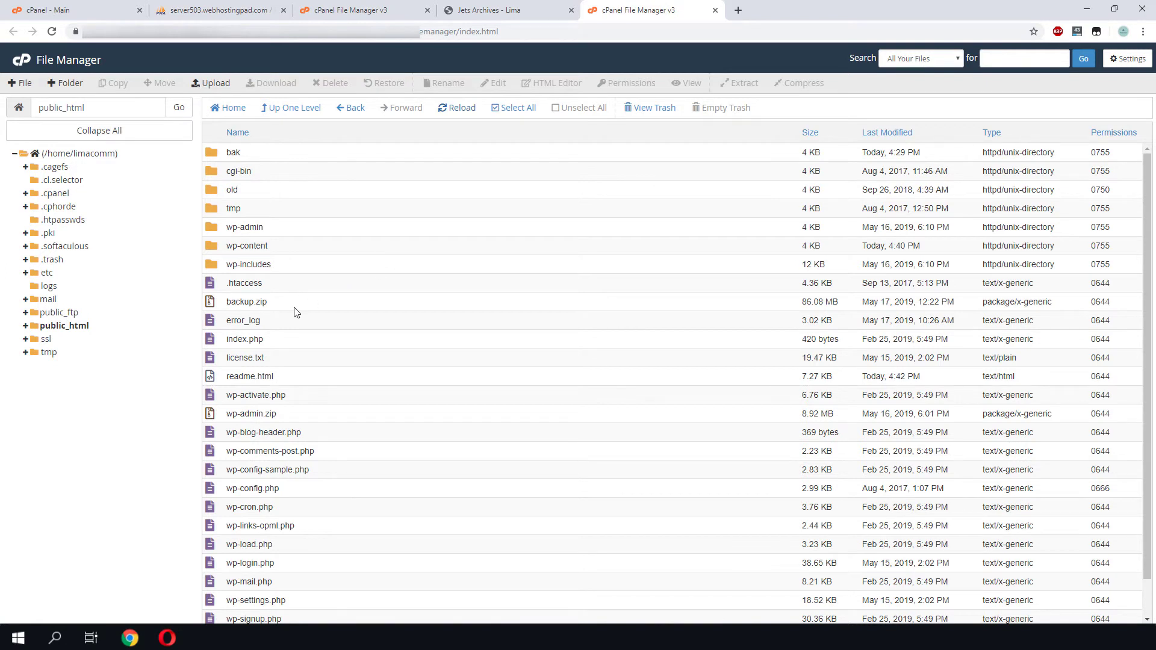
click(253, 321)
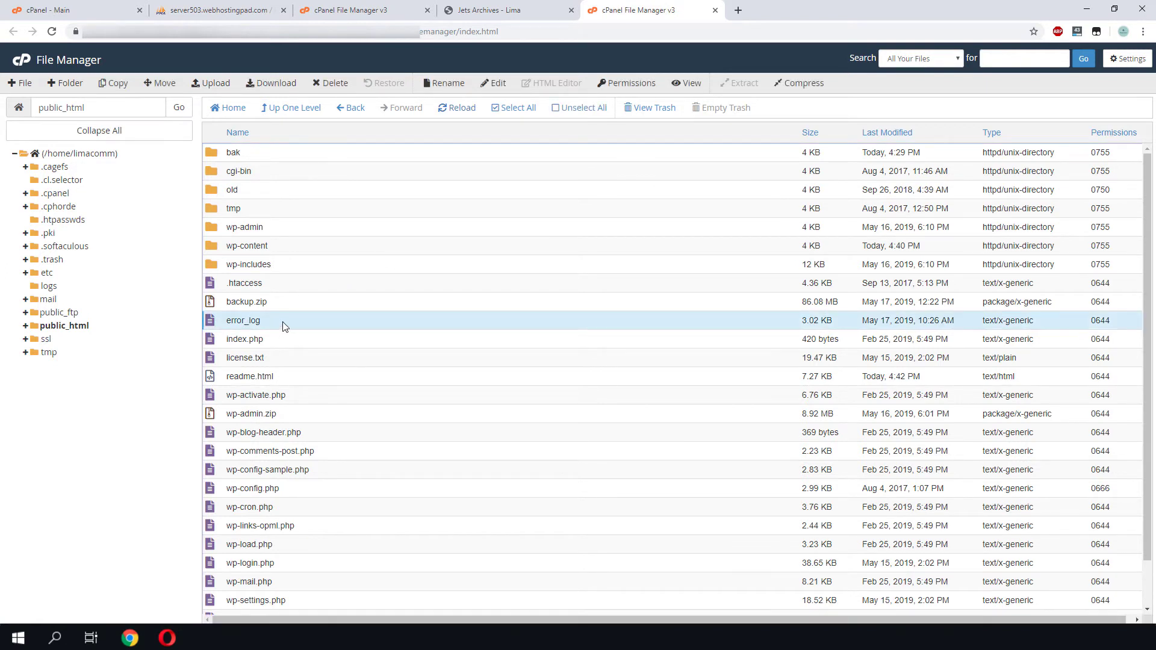
right_click(285, 324)
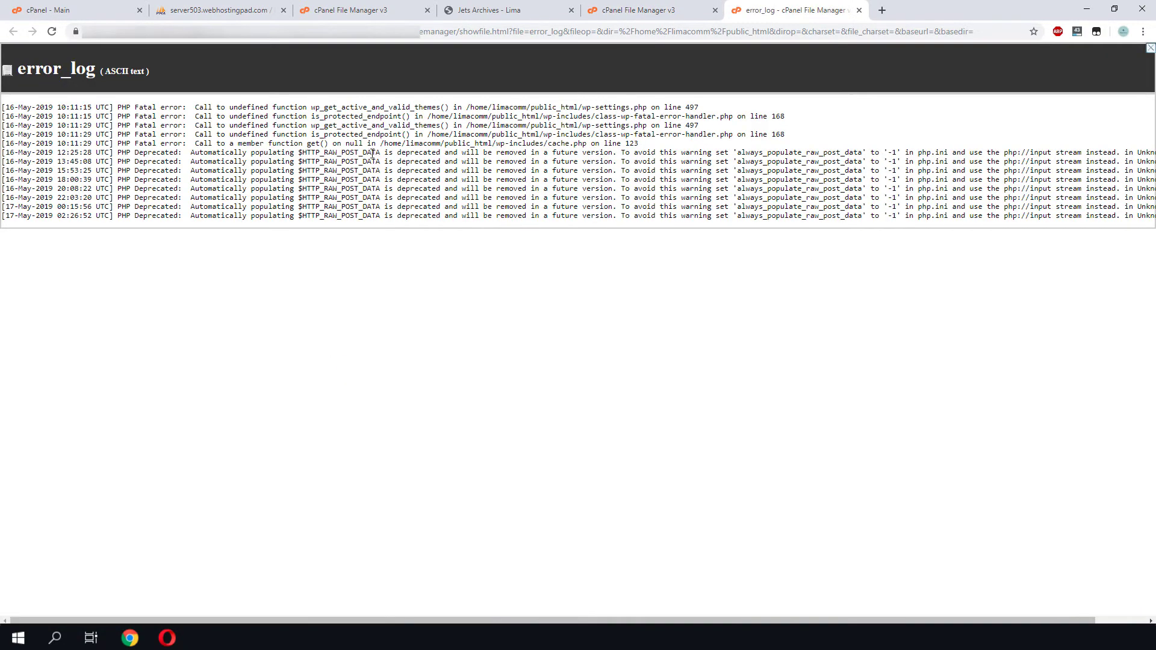
click(639, 10)
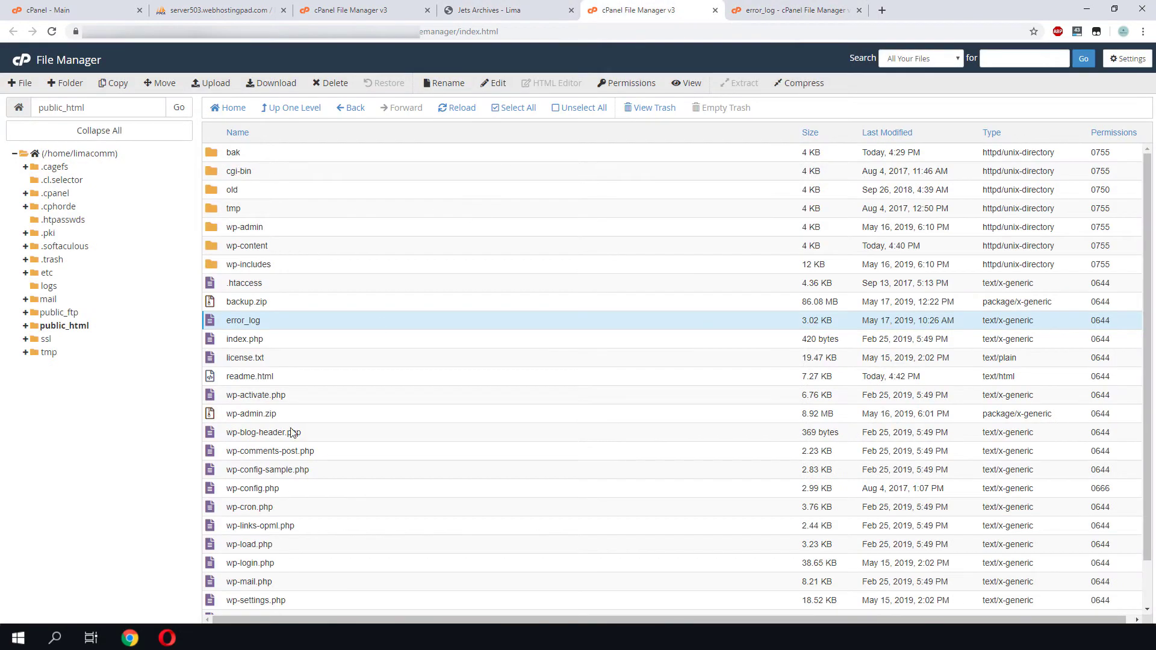
click(775, 14)
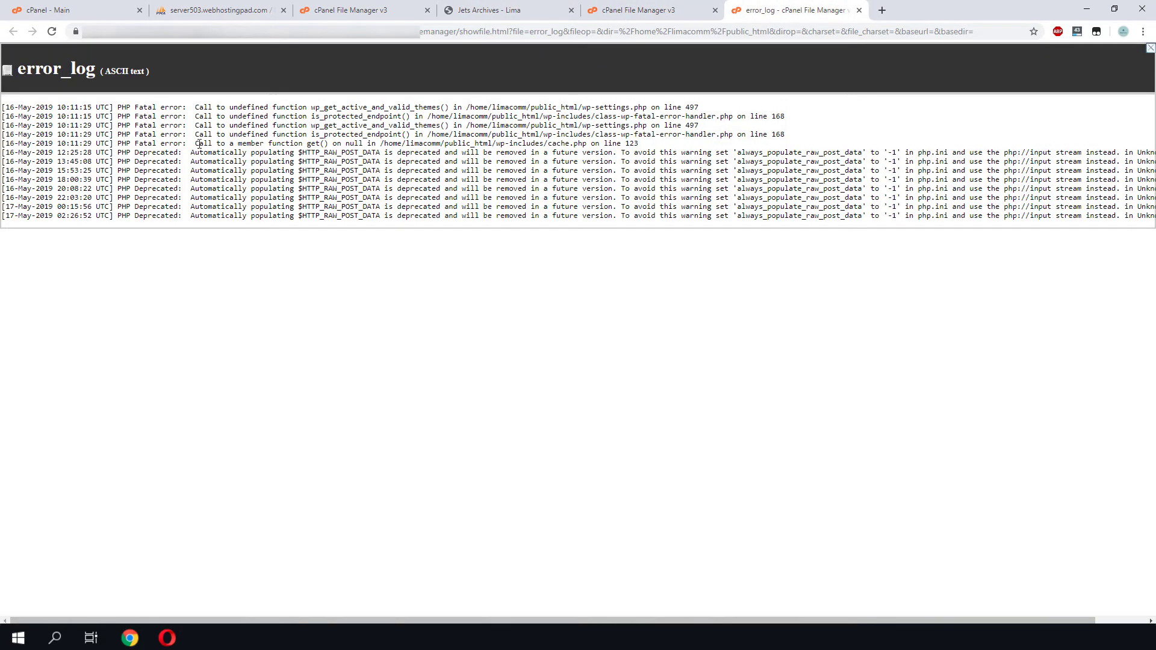
Step: Read the fatal error lines in error_log, then select wp-config.php back in File Manager
drag(68, 111, 759, 232)
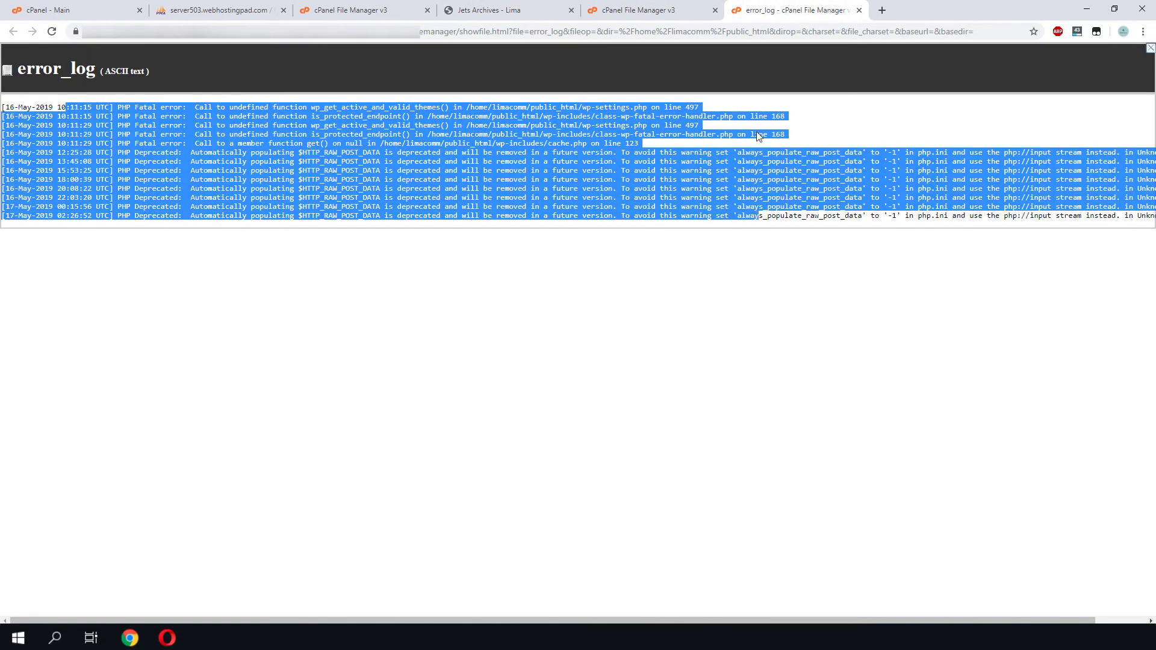
drag(826, 161, 1, 110)
click(425, 163)
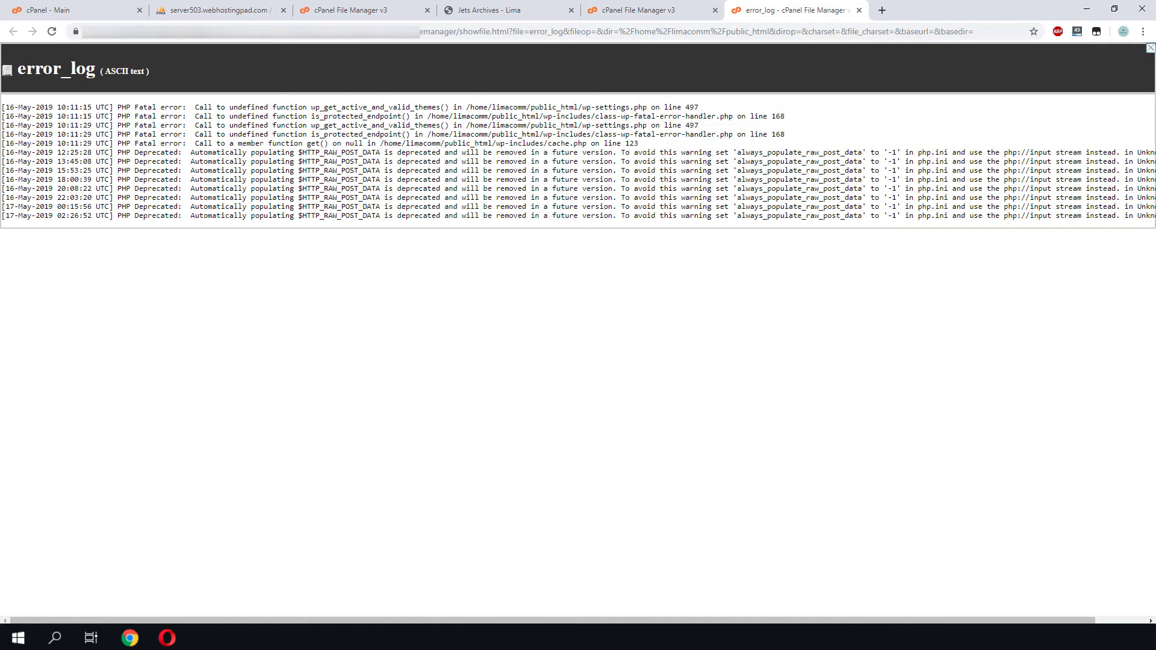
key(ctrl+shift+Tab)
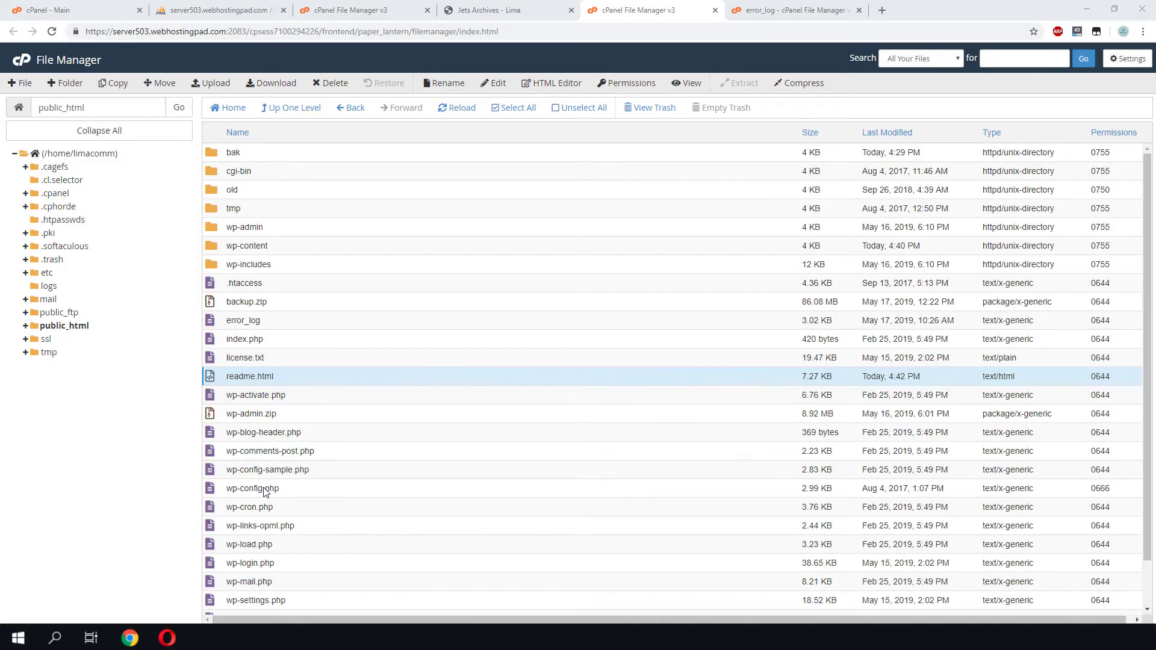
click(265, 489)
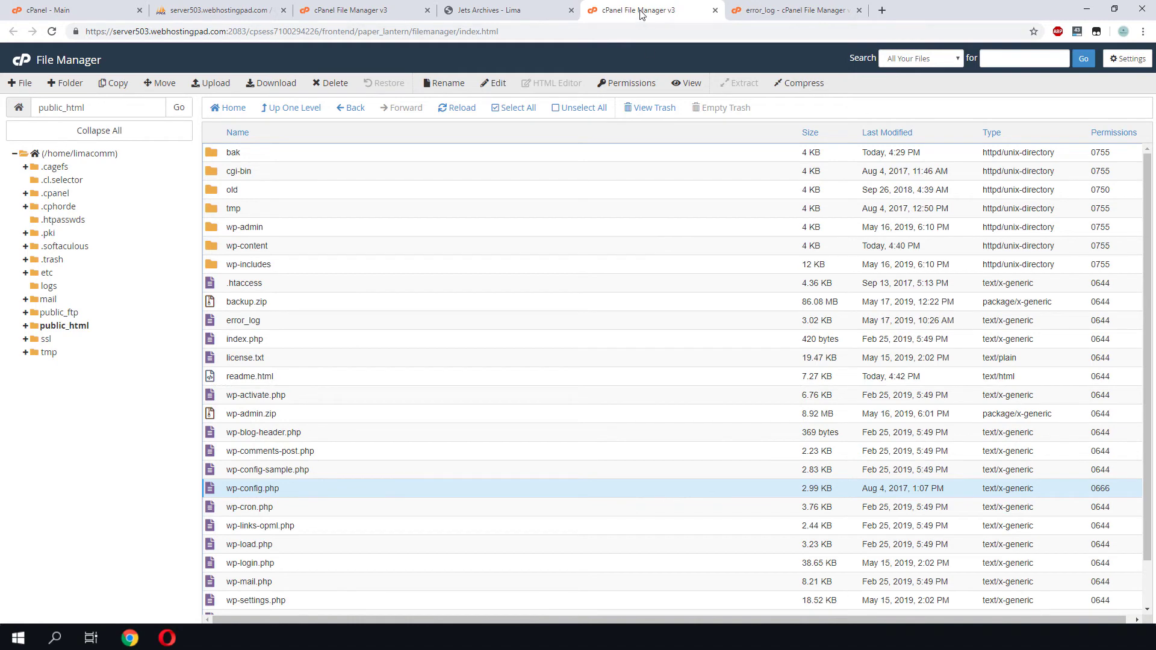
drag(643, 12, 777, 22)
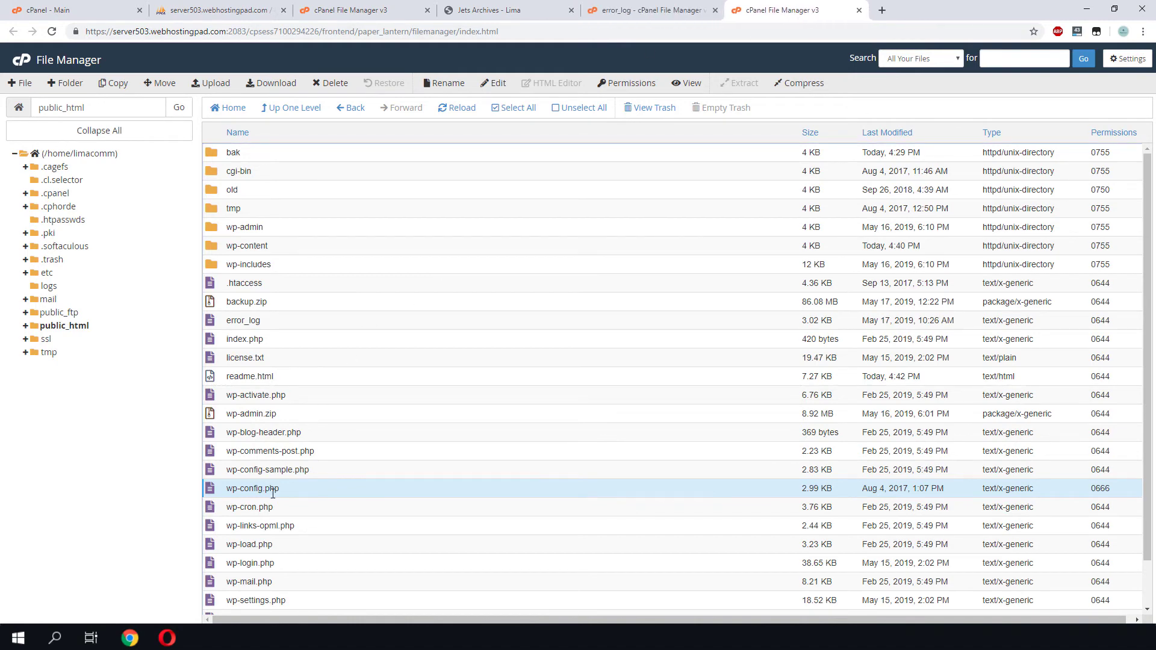
Step: Open wp-config.php in the code editor and review its MySQL settings for limacomm_limacommy
right_click(291, 490)
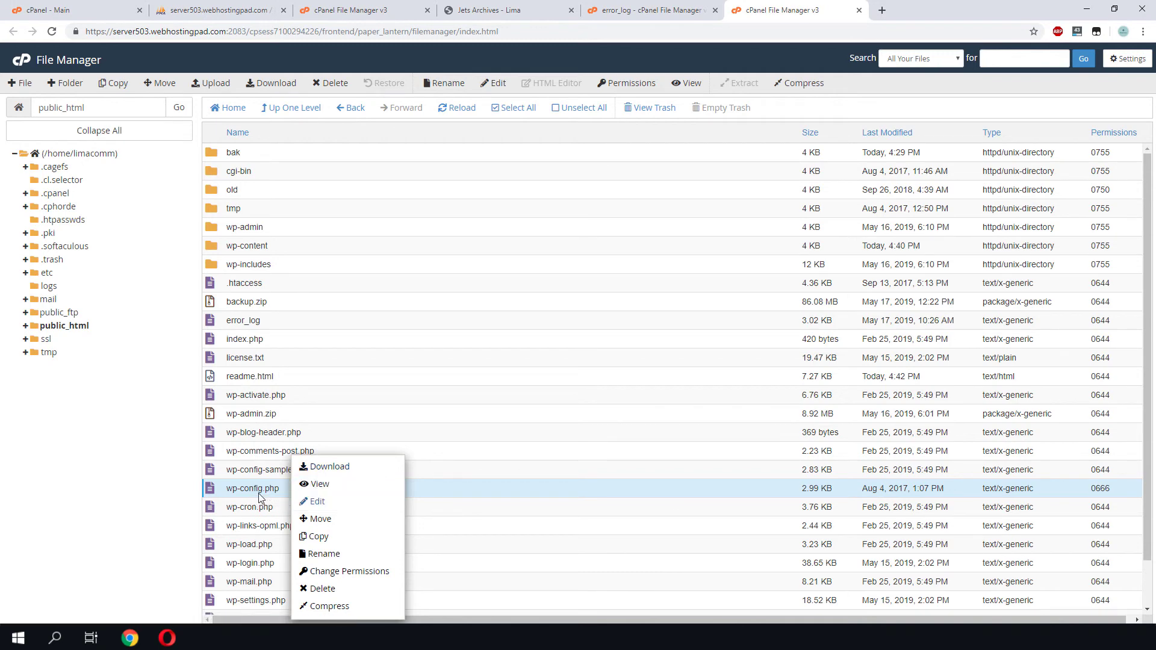
click(319, 502)
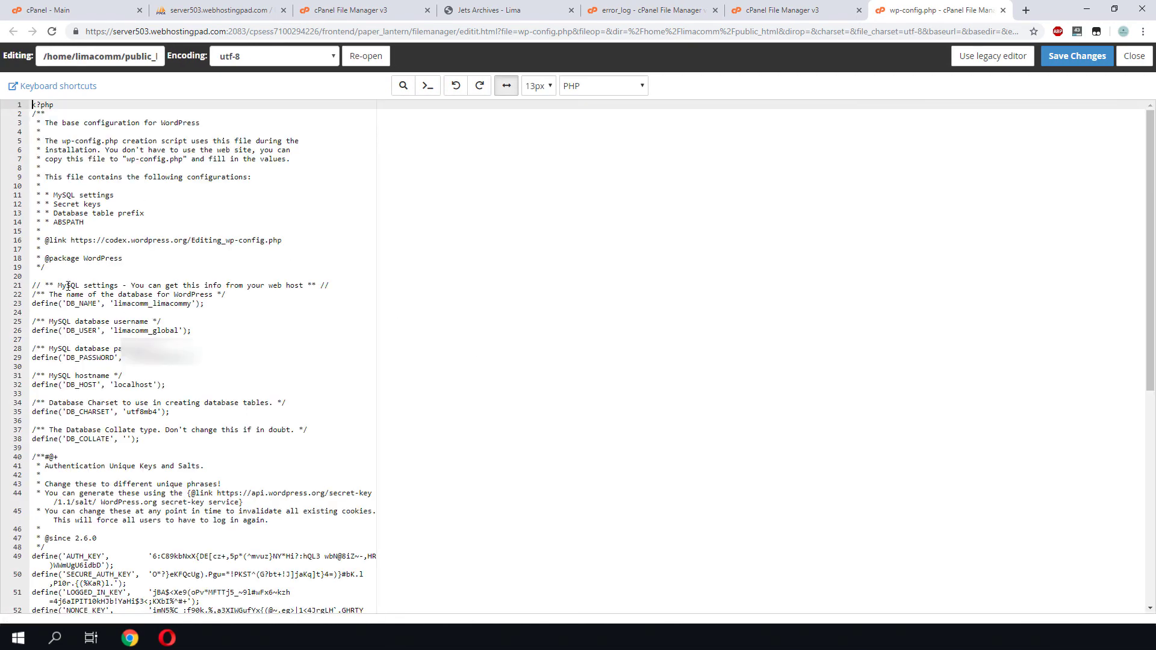
drag(75, 287, 260, 392)
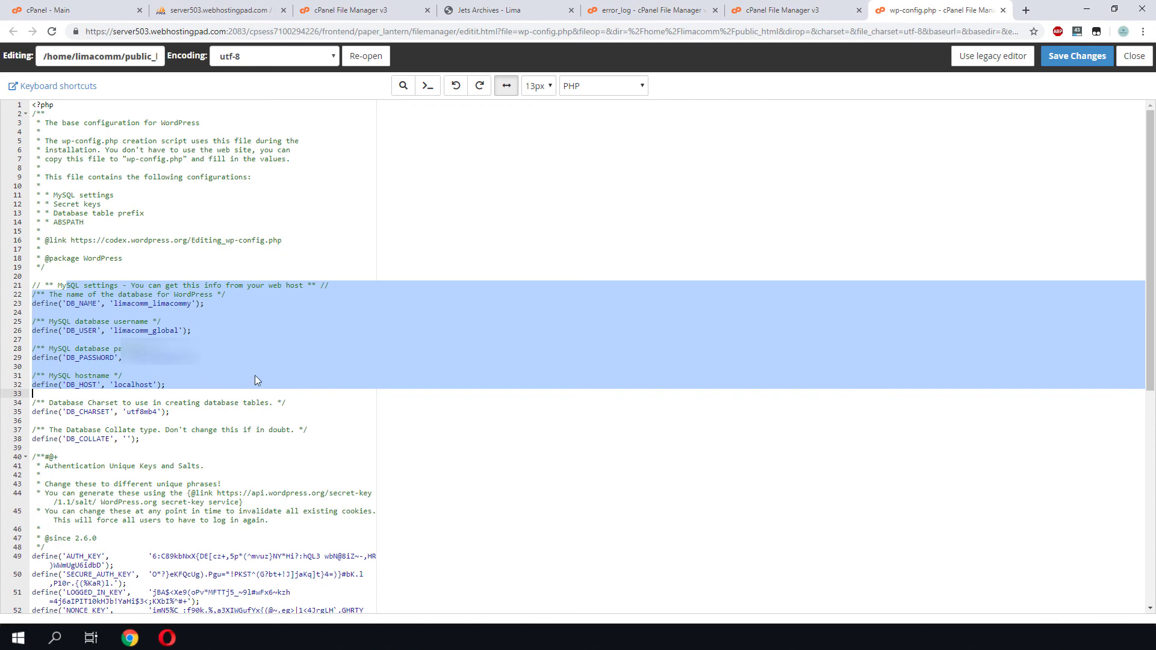
key(ctrl+shift+Tab)
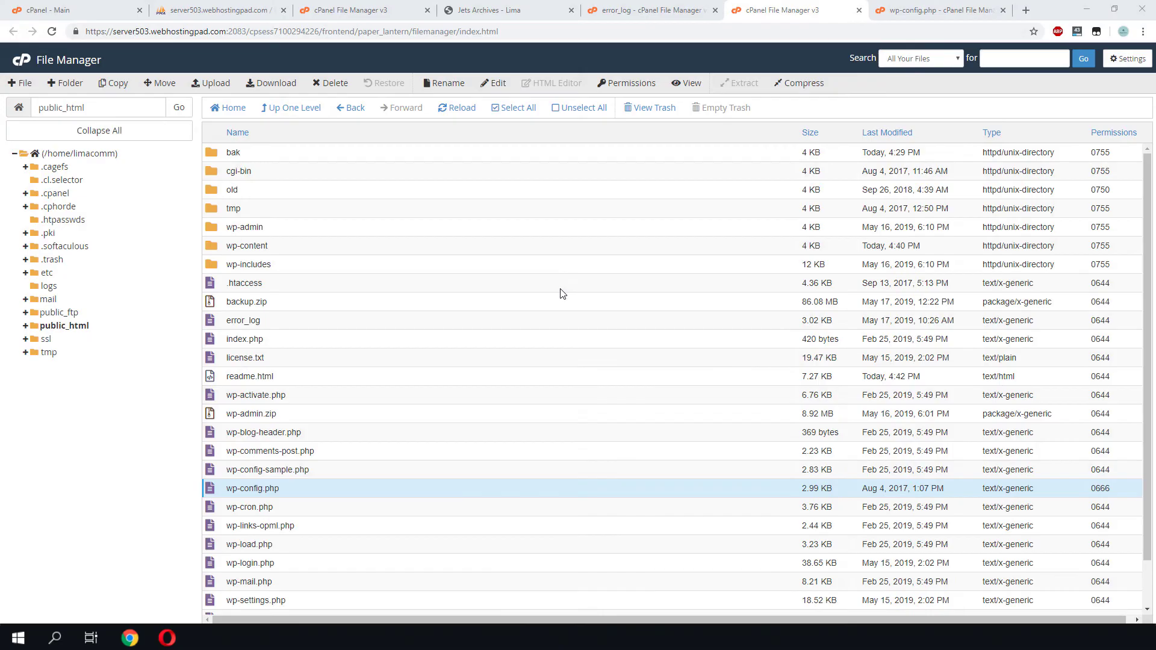